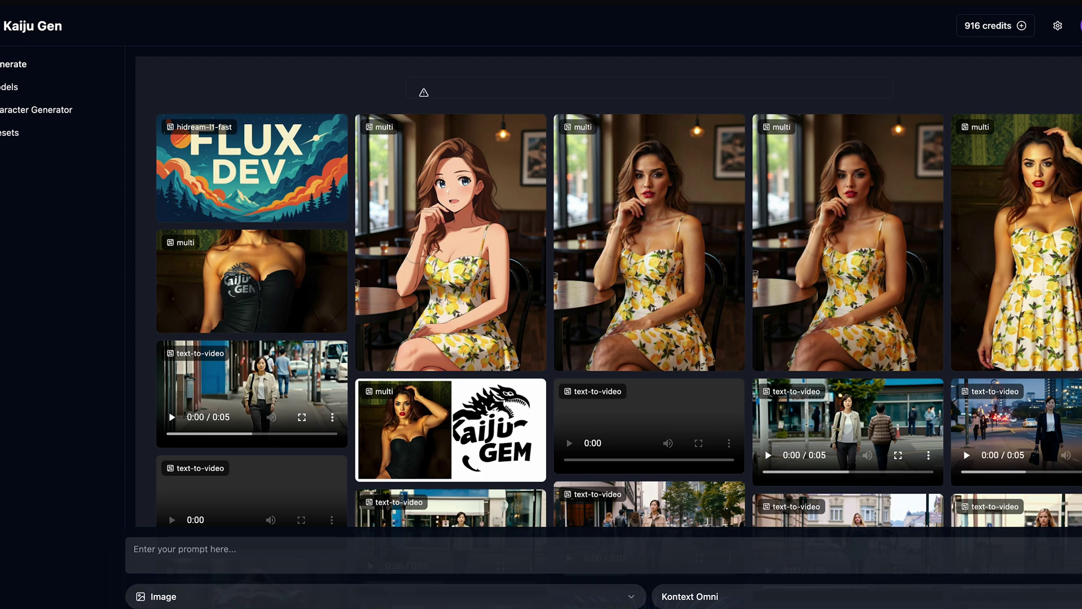
# Look through the Image/Video mode choice and the available model list
pyautogui.moveTo(623, 416)
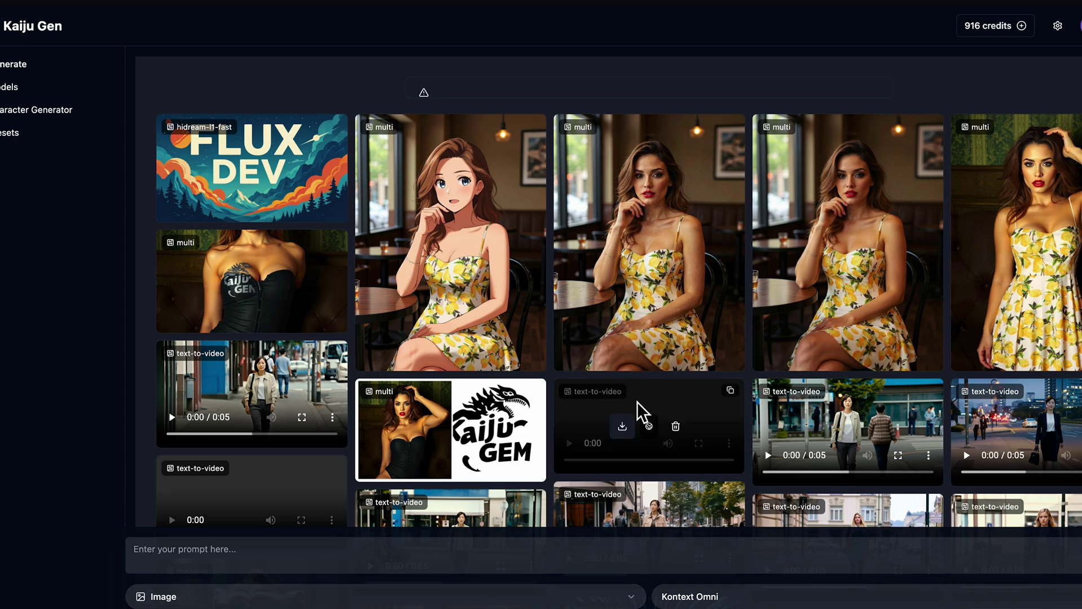
pyautogui.click(288, 595)
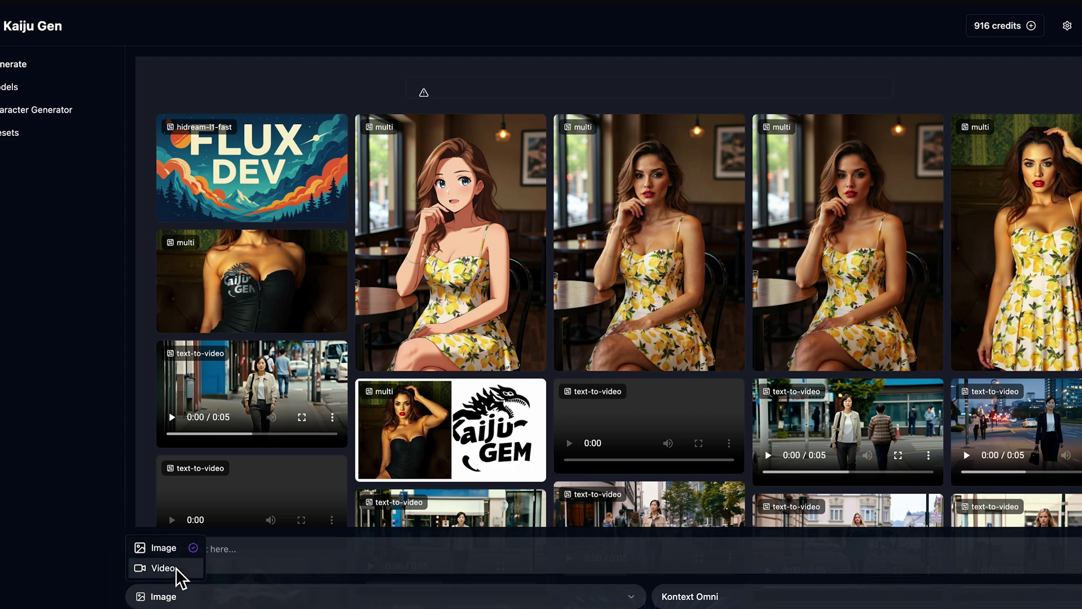
pyautogui.click(181, 547)
pyautogui.click(733, 597)
pyautogui.scroll(-8, 765, 541)
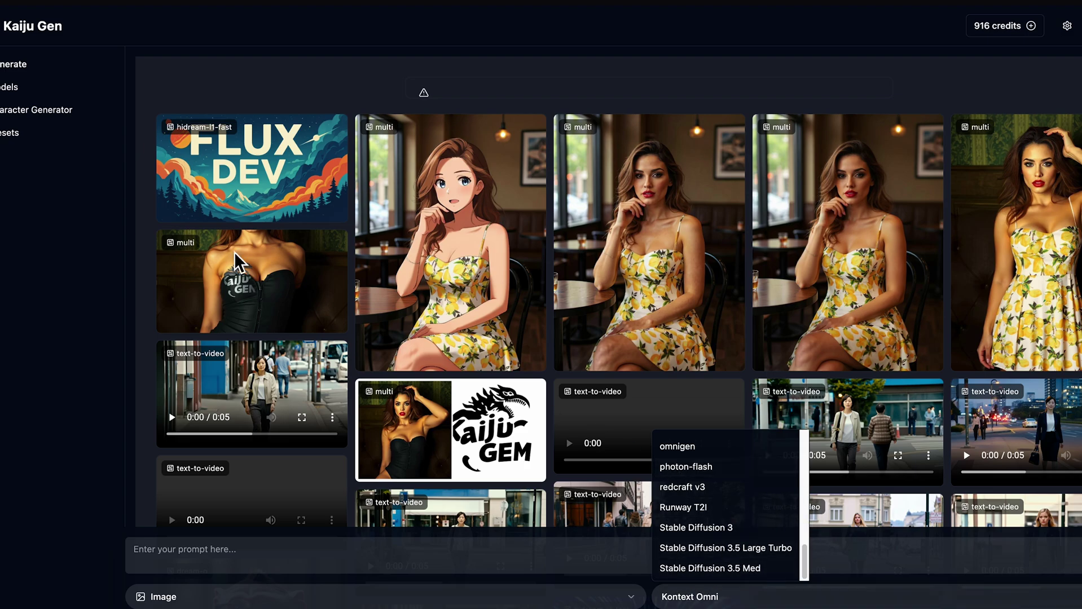
pyautogui.click(3, 97)
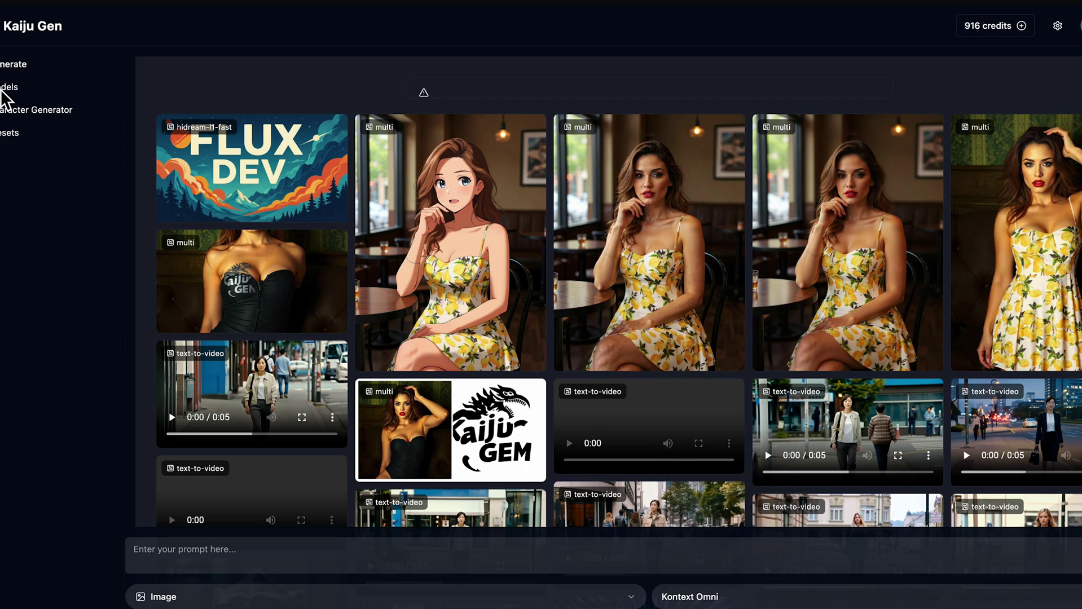
# Filter the Models catalogue to Image and choose flux kontext pro for generating
pyautogui.click(2, 92)
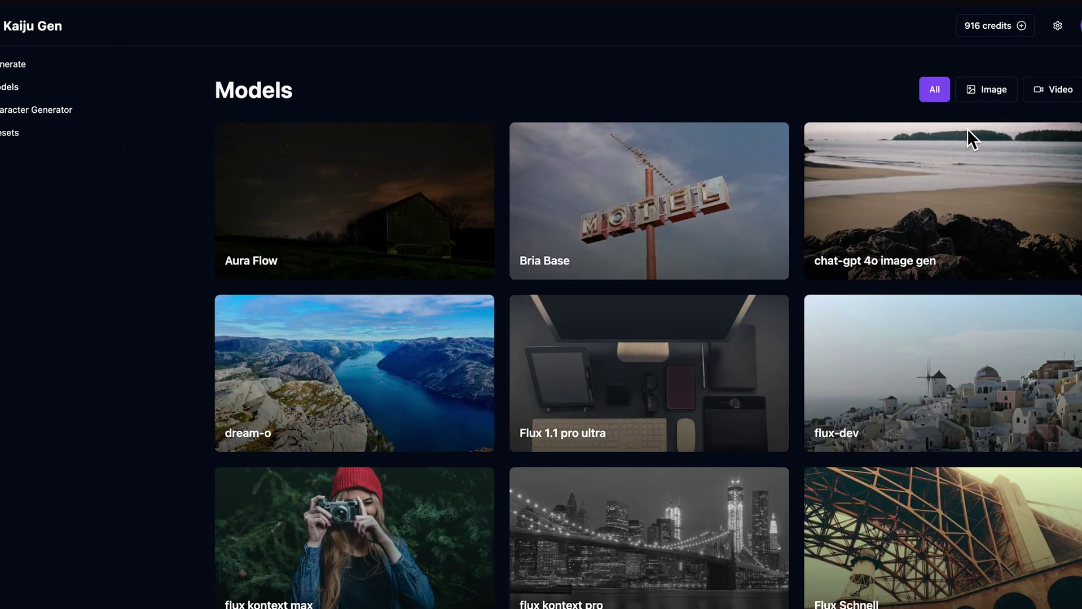
pyautogui.click(996, 90)
pyautogui.scroll(-2, 856, 527)
pyautogui.scroll(-2, 856, 527)
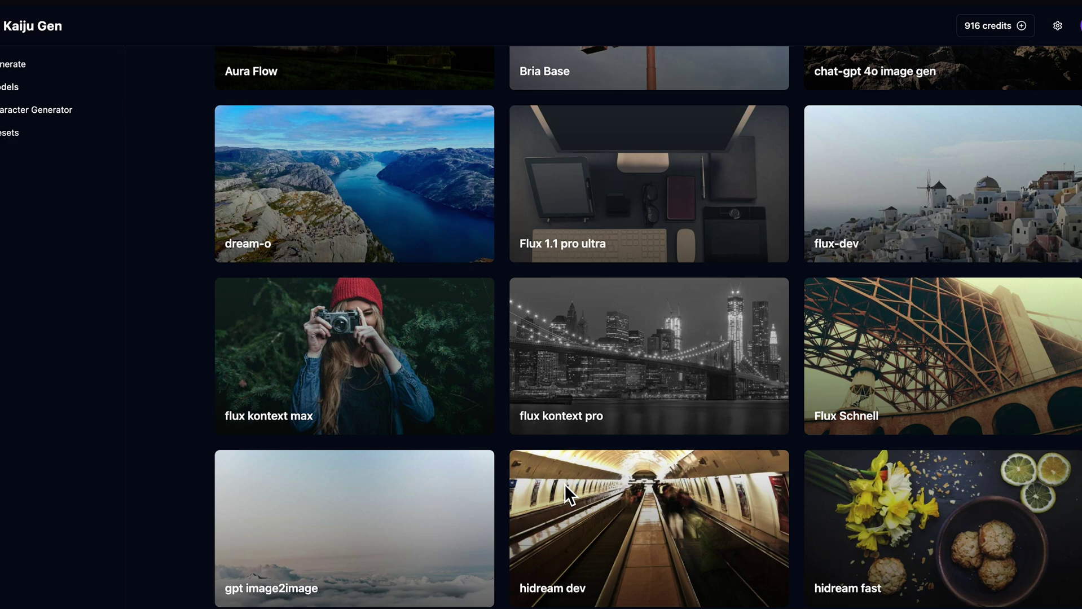
pyautogui.scroll(-10, 287, 522)
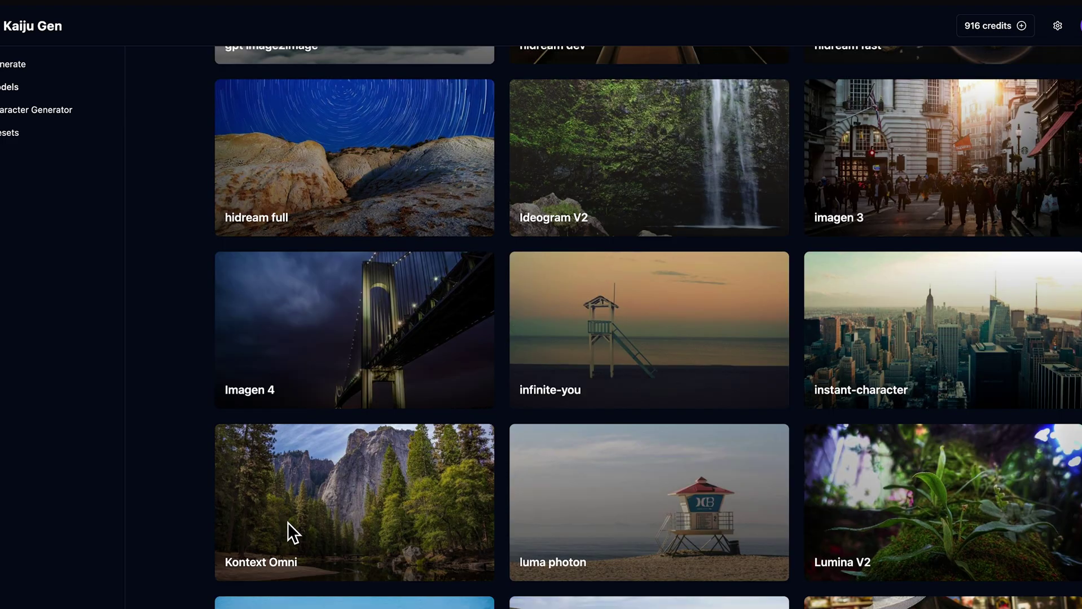
pyautogui.click(326, 517)
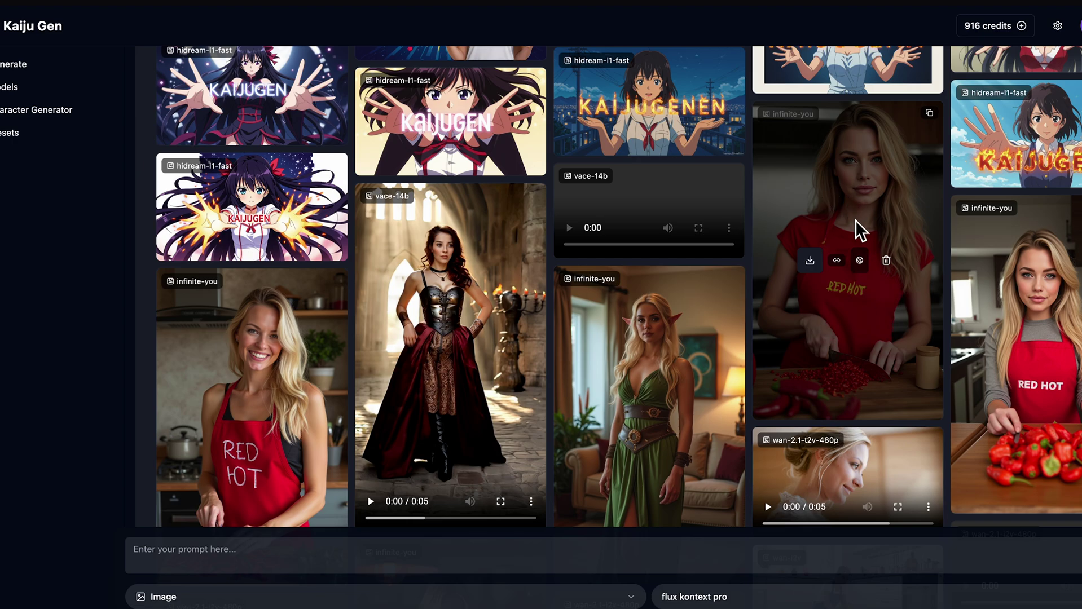
# Replace the input image with the copied link of the RED HOT kitchen image
pyautogui.click(838, 258)
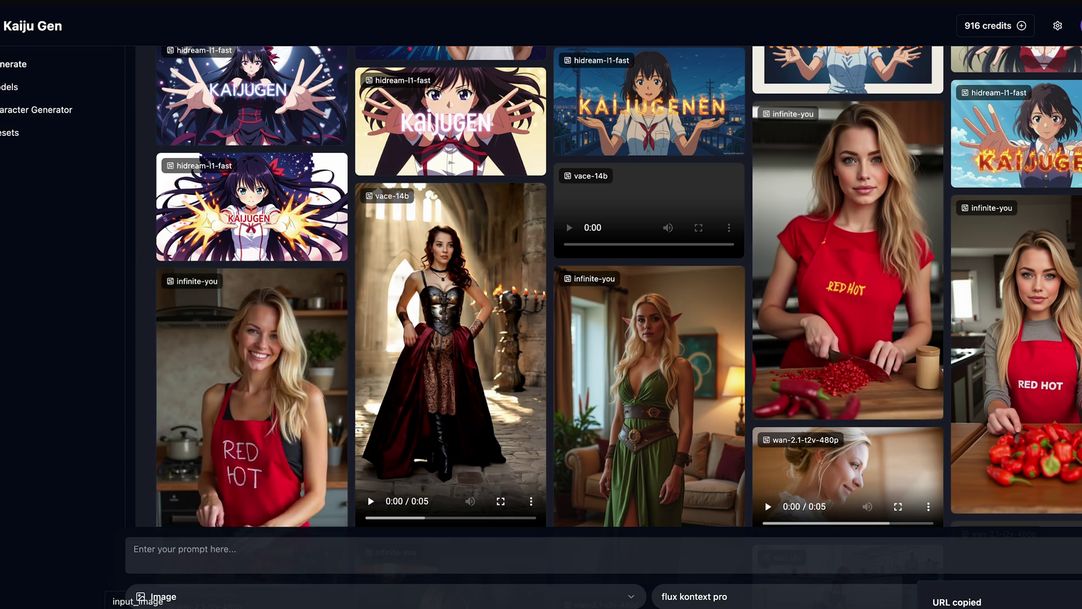
pyautogui.click(140, 598)
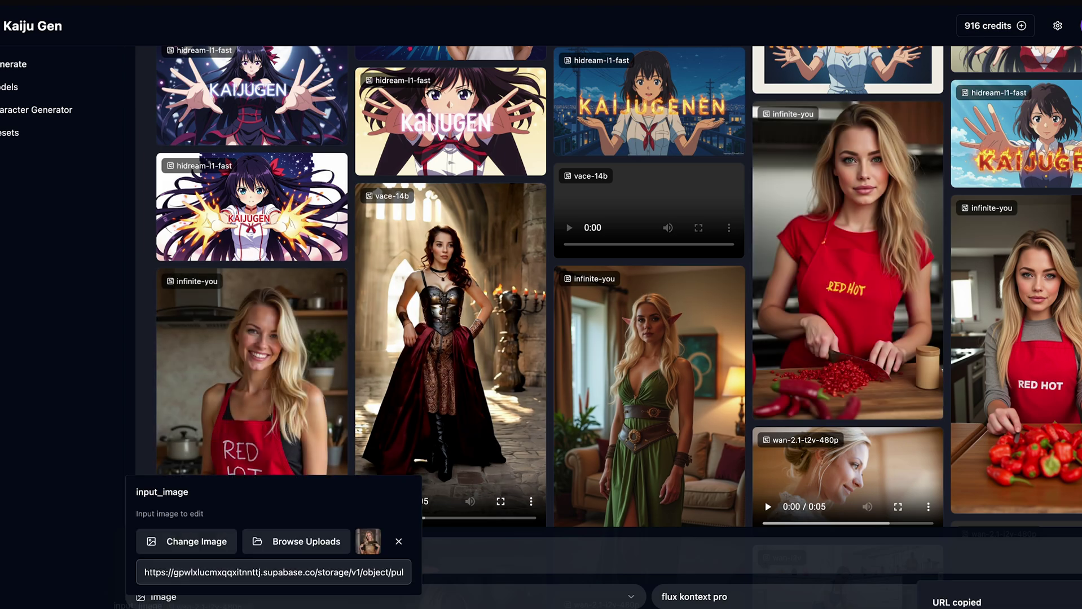
pyautogui.click(398, 541)
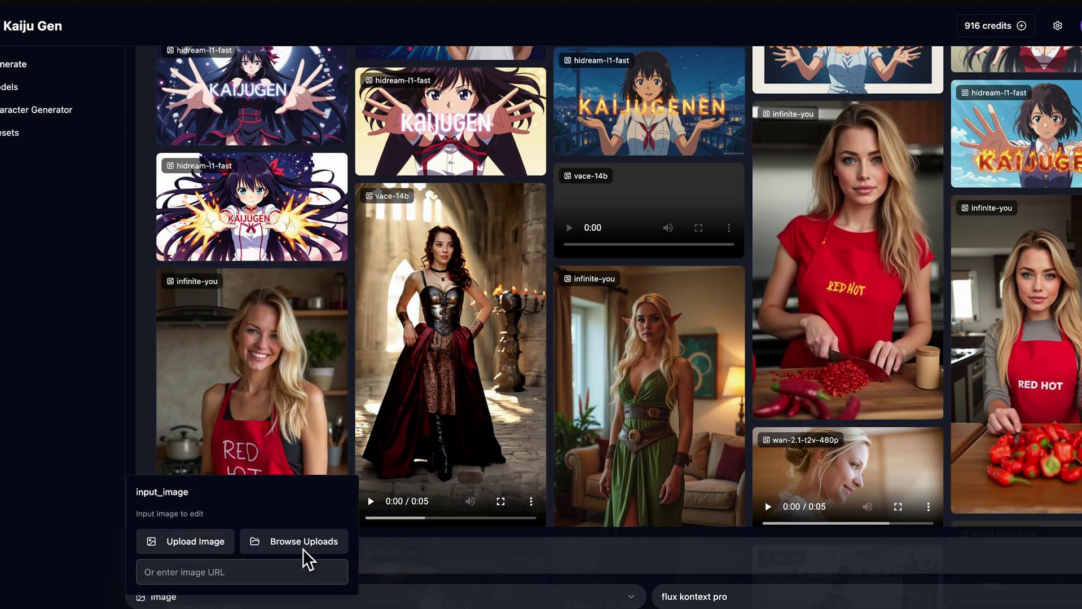
pyautogui.click(193, 569)
pyautogui.press('super+v')
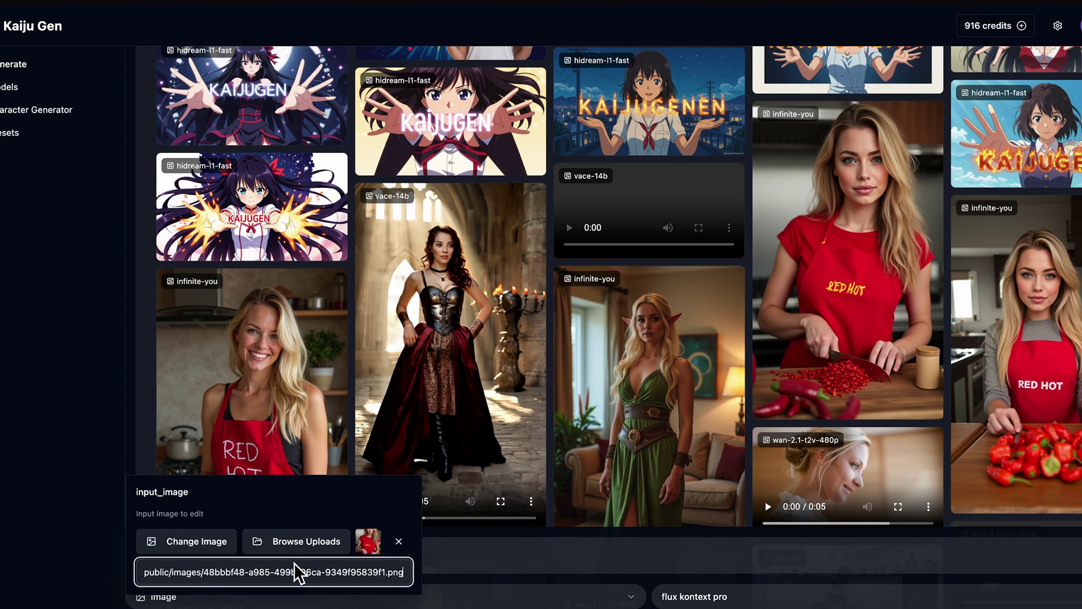
pyautogui.click(198, 559)
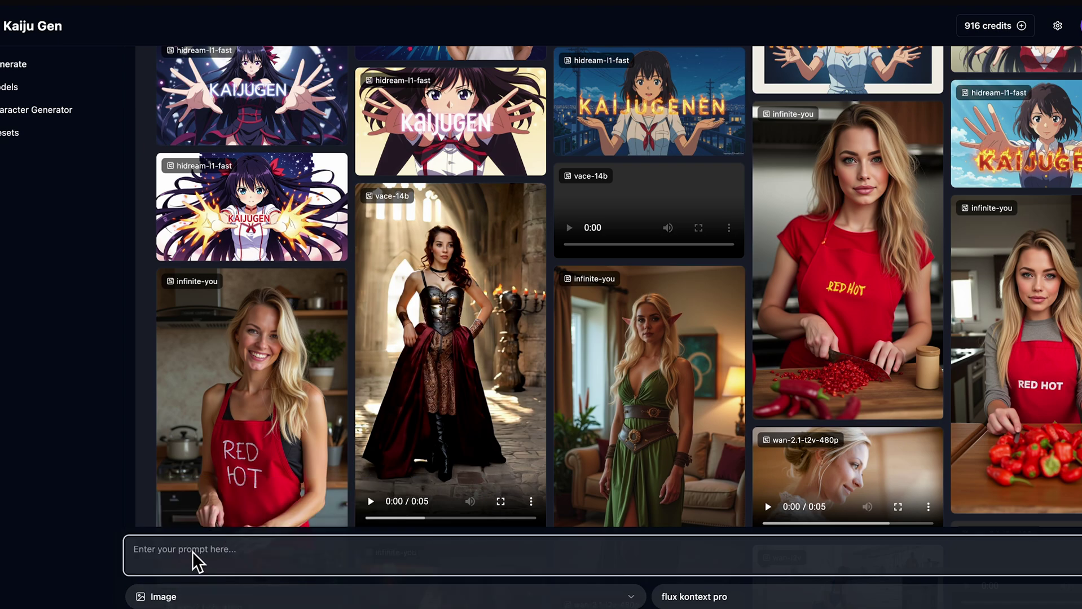
# Generate 'Change this image to an anime art style', then the same prompt with 'simpsons'
pyautogui.write('Change this image to ')
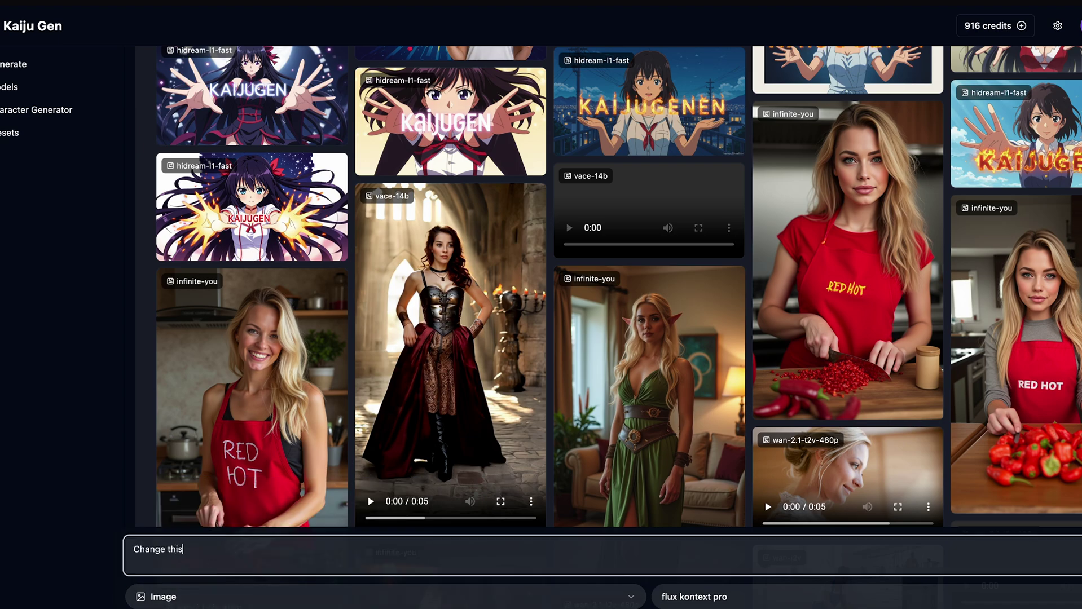
pyautogui.write('an anime art style')
pyautogui.press('Return')
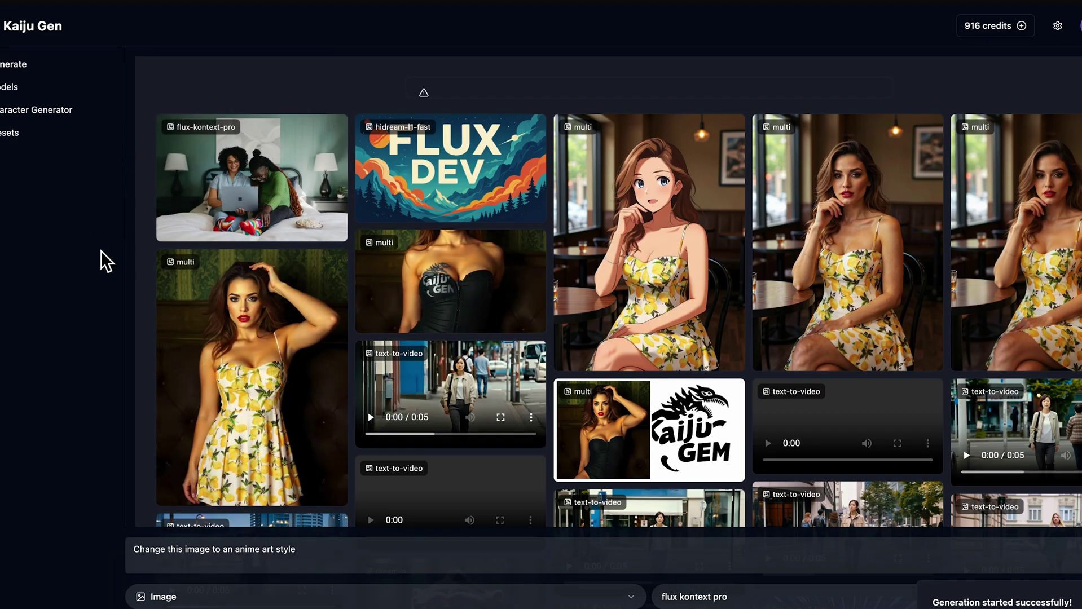
pyautogui.doubleClick(238, 550)
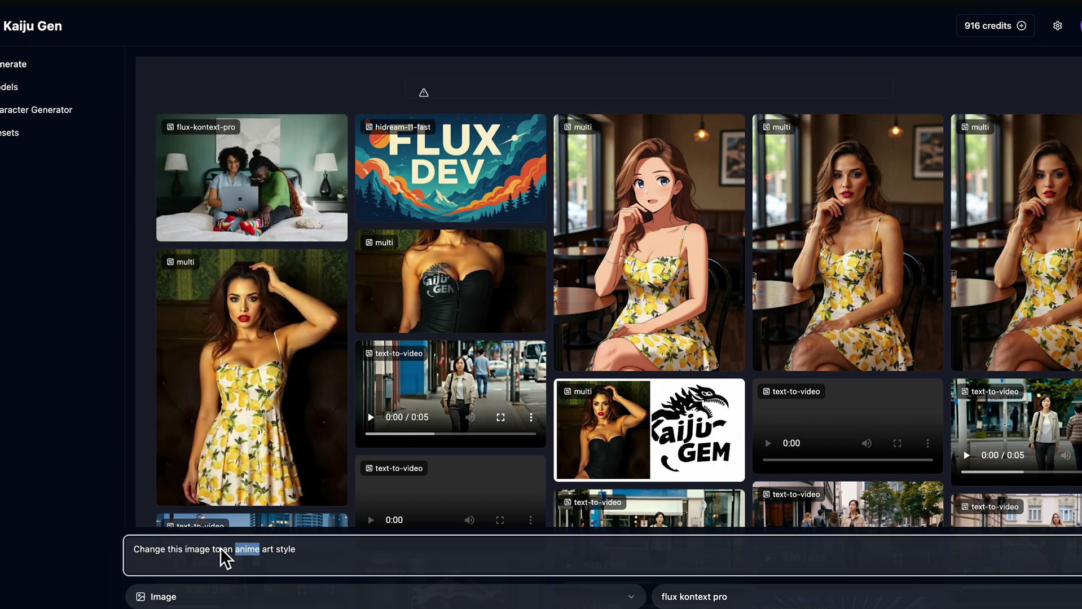
pyautogui.press('BackSpace')
pyautogui.press('BackSpace')
pyautogui.press('BackSpace')
pyautogui.write('simpsons')
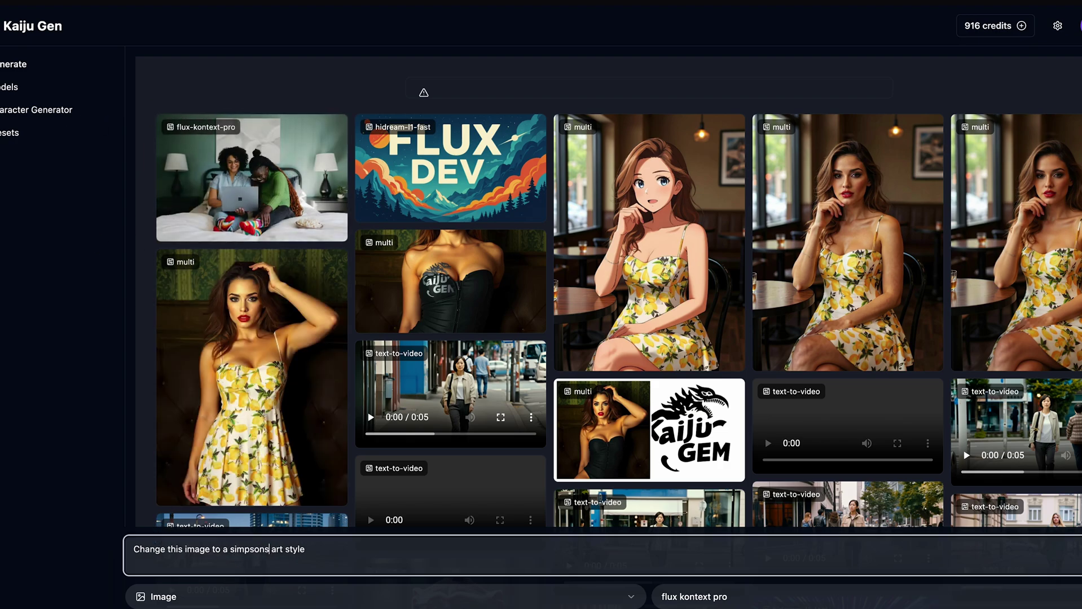
pyautogui.press('Return')
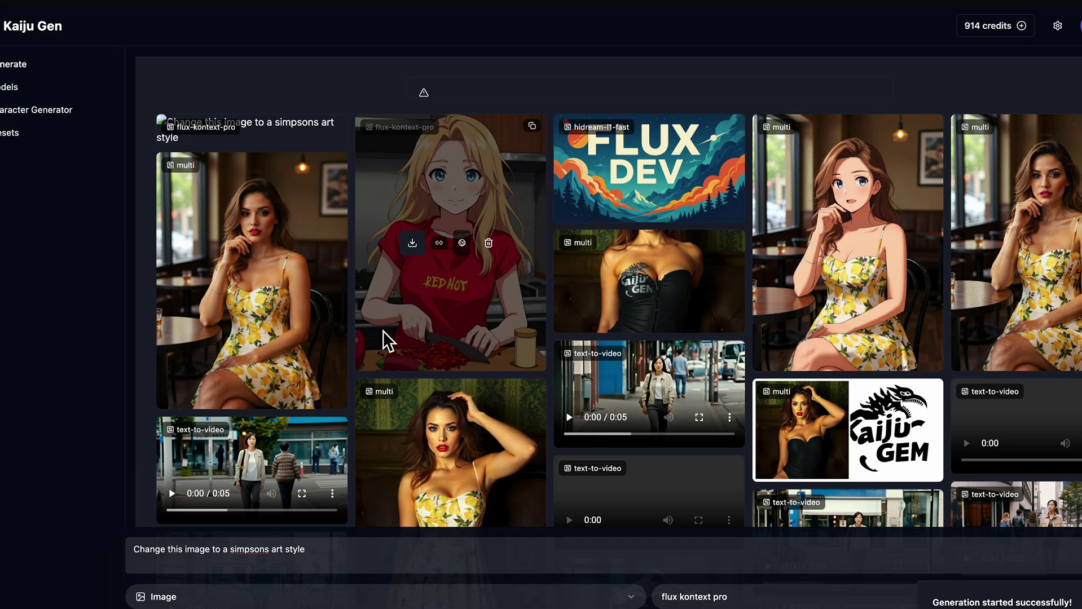
pyautogui.moveTo(488, 238)
pyautogui.scroll(-15, 508, 189)
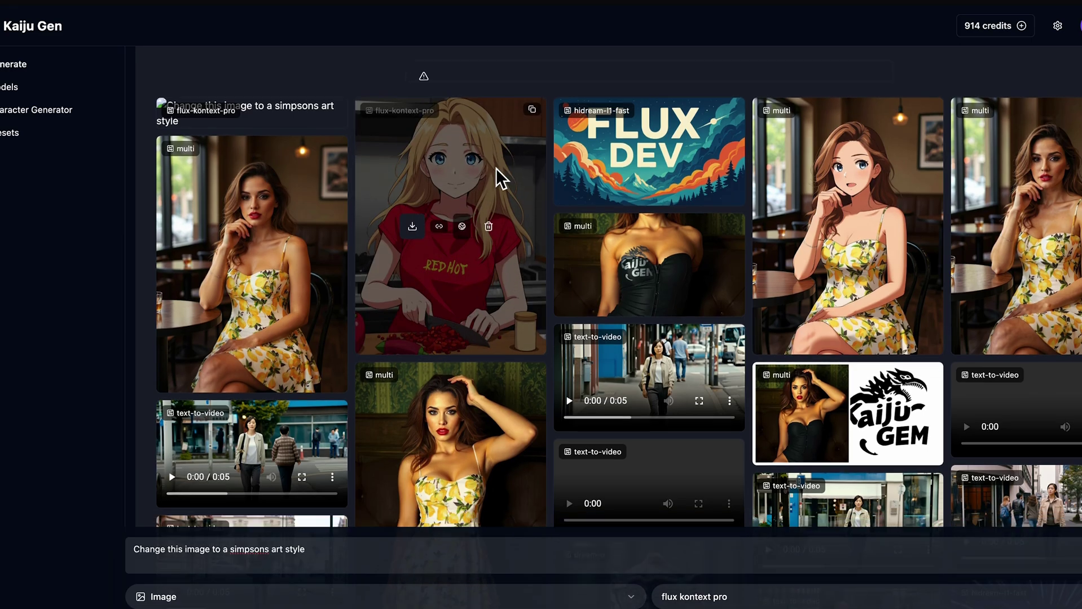
pyautogui.scroll(-10, 863, 432)
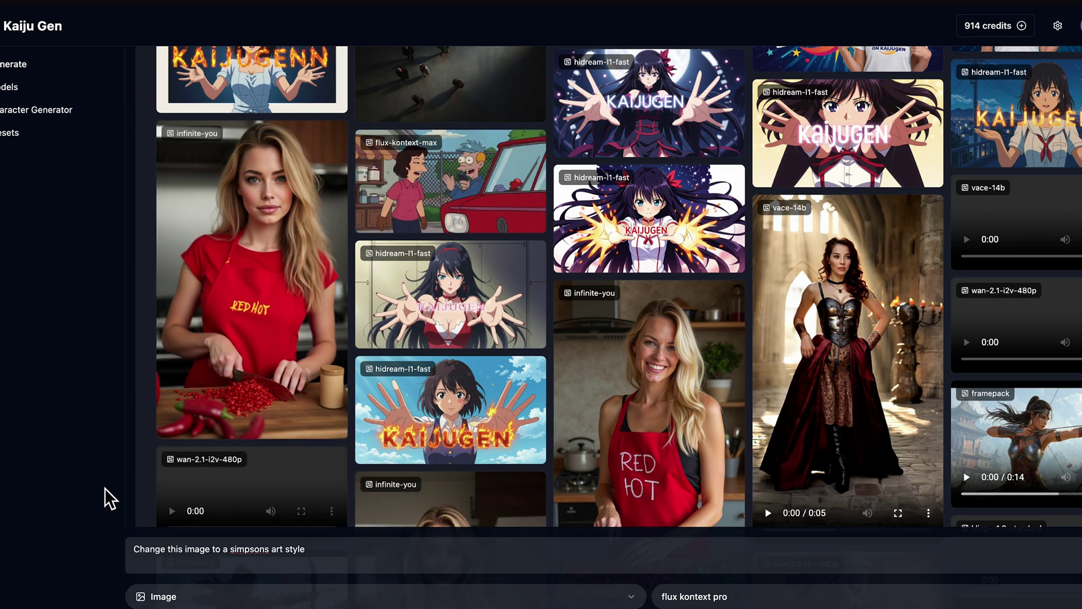
pyautogui.moveTo(218, 351)
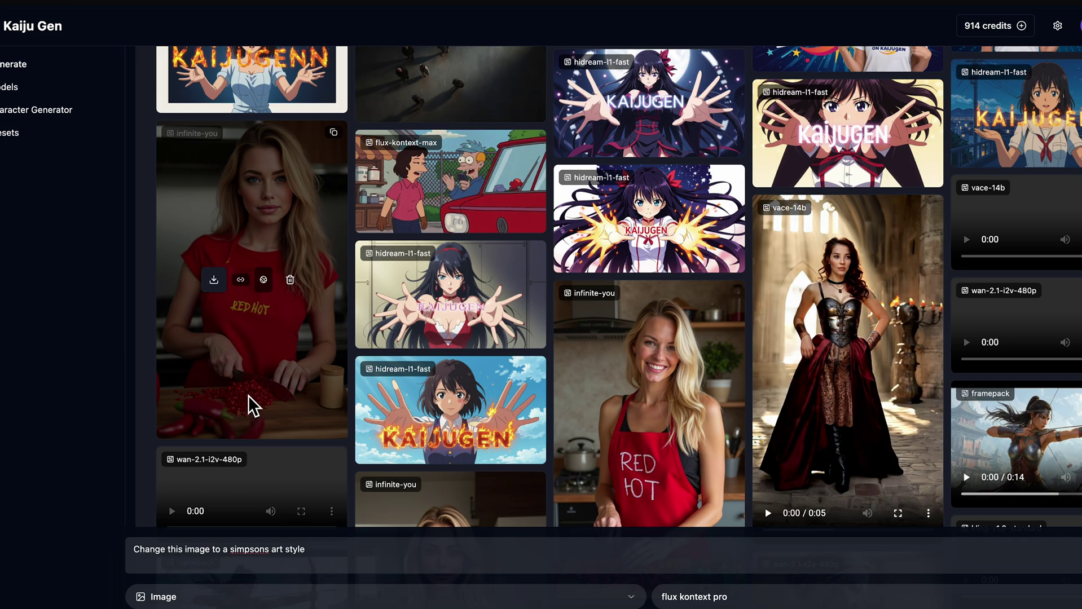
pyautogui.scroll(1, 280, 431)
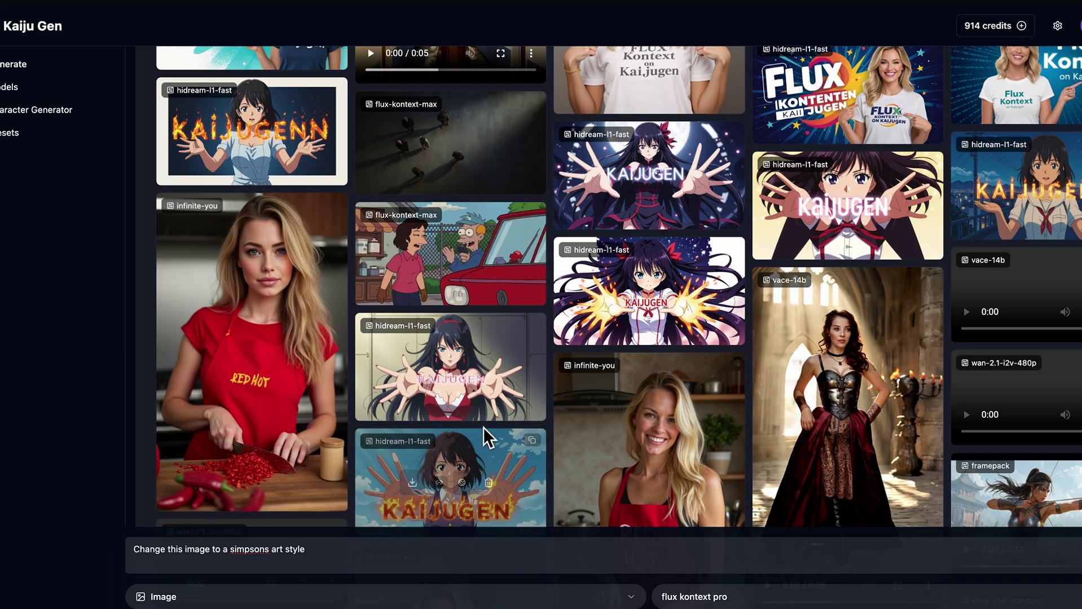
pyautogui.scroll(15, 482, 427)
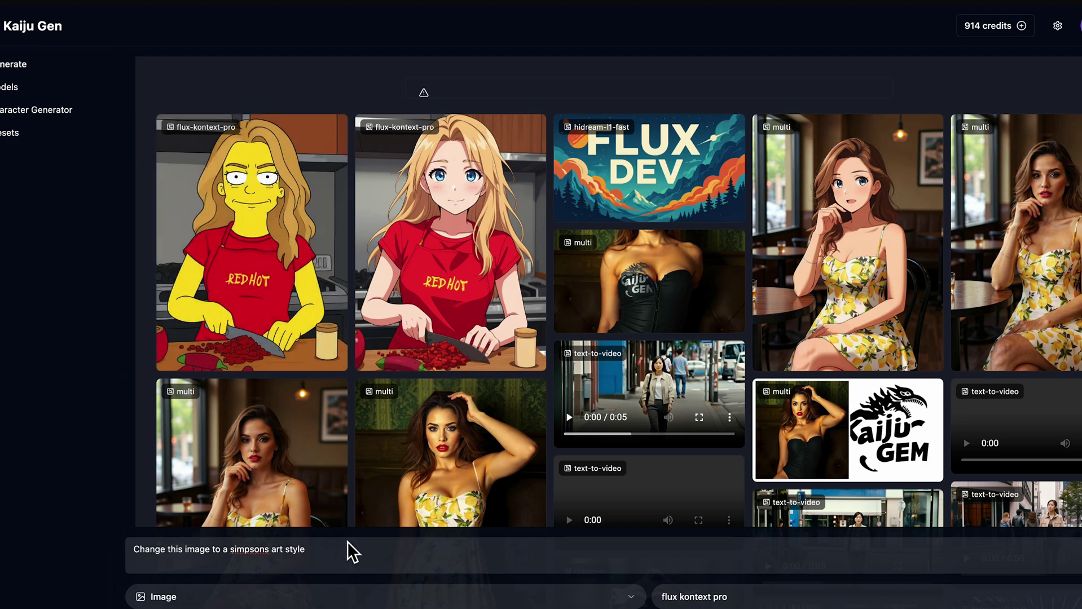
# Replace the prompt with 'Move the camera to the side' and generate the edit
pyautogui.scroll(-10, 426, 351)
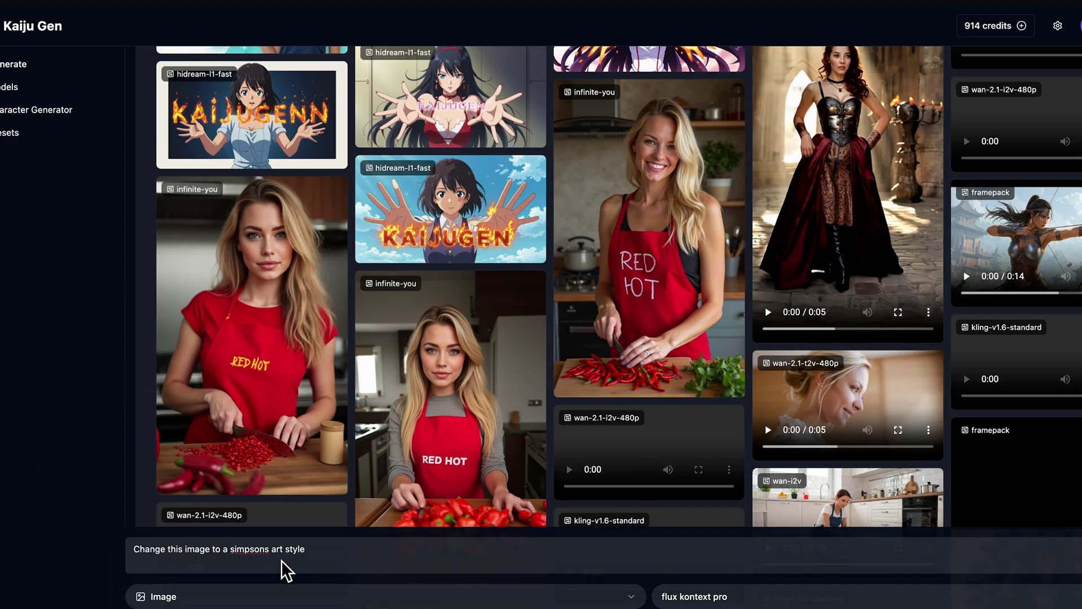
pyautogui.click(282, 561)
pyautogui.tripleClick(287, 556)
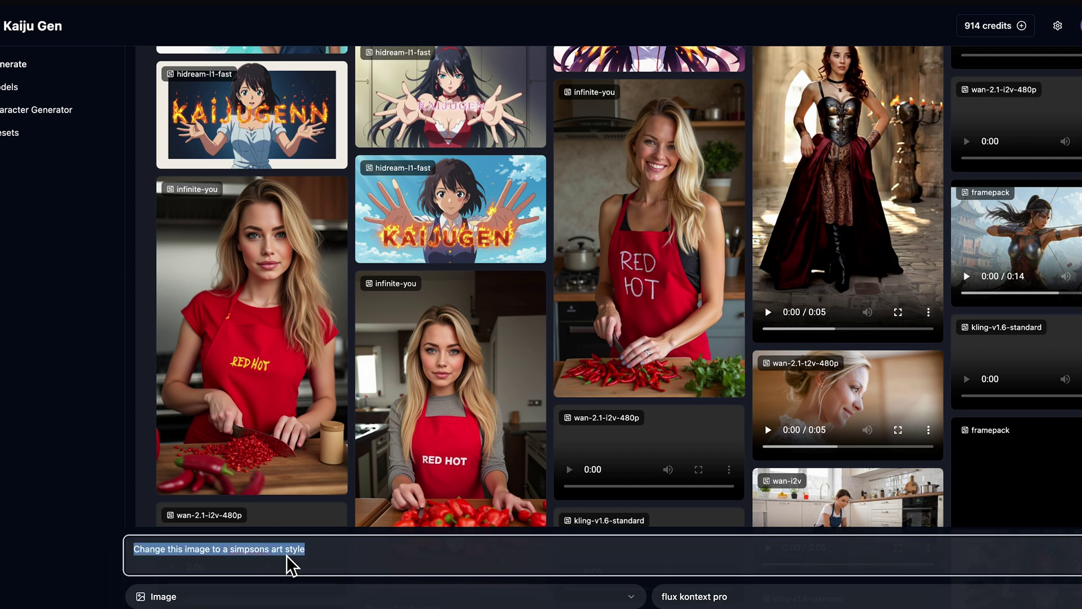
pyautogui.press('BackSpace')
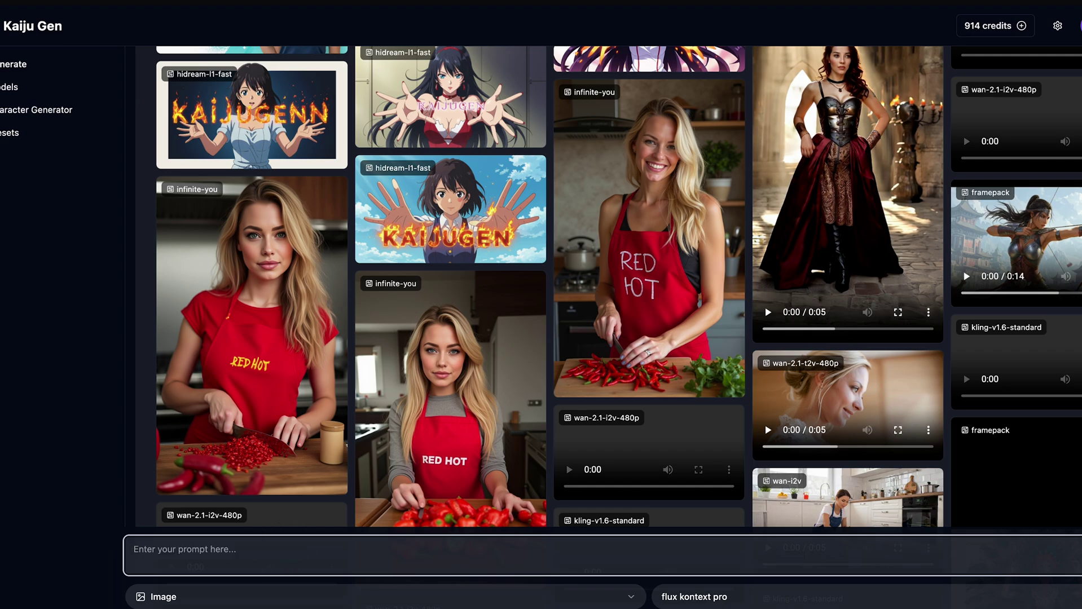
pyautogui.hotkey('ctrl', 'v')
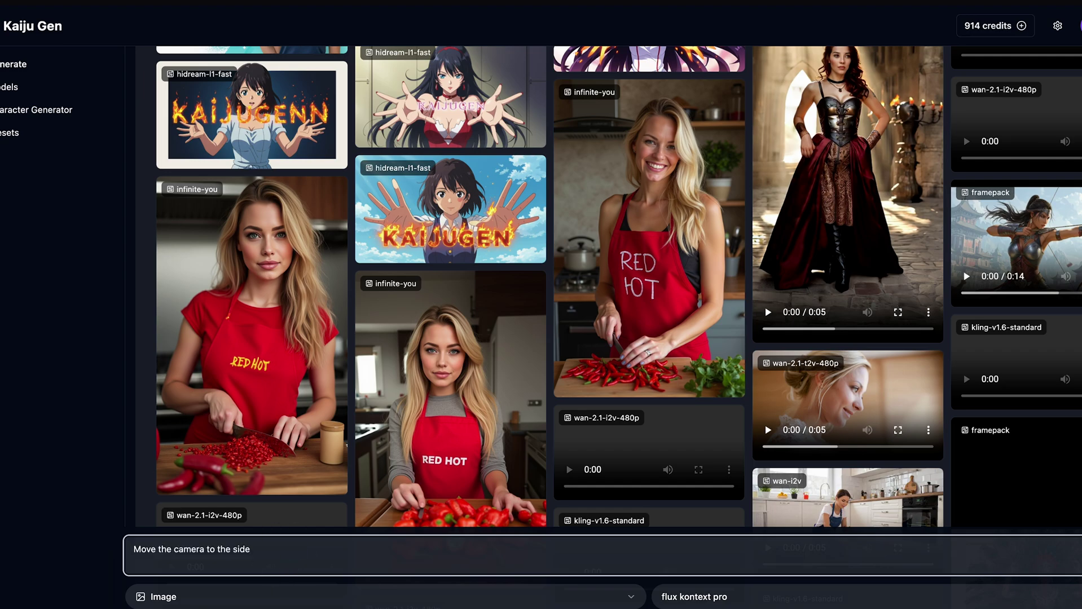
pyautogui.press('Return')
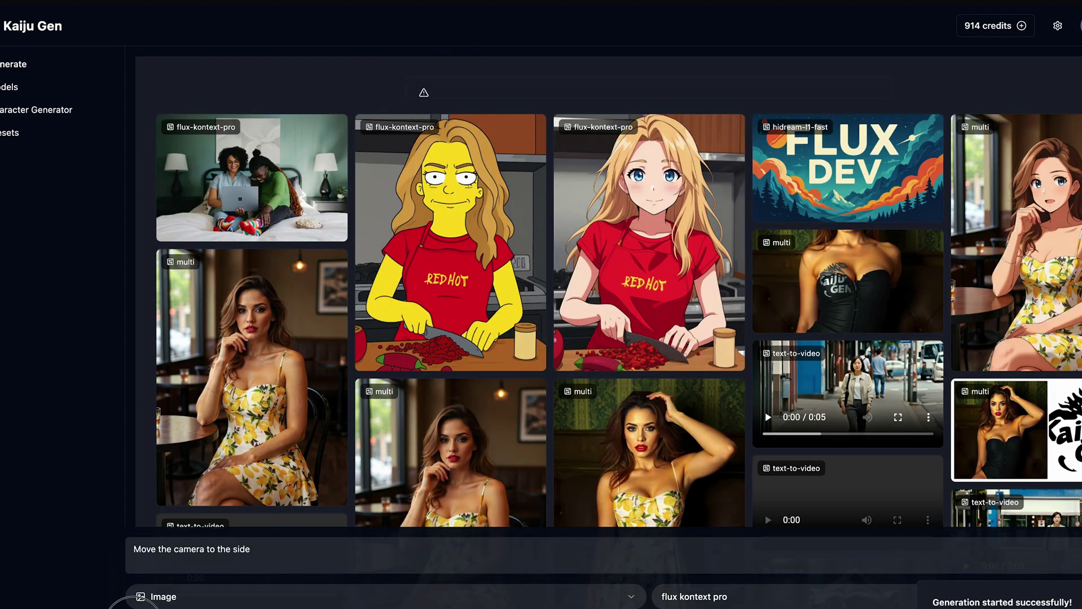
pyautogui.click(164, 597)
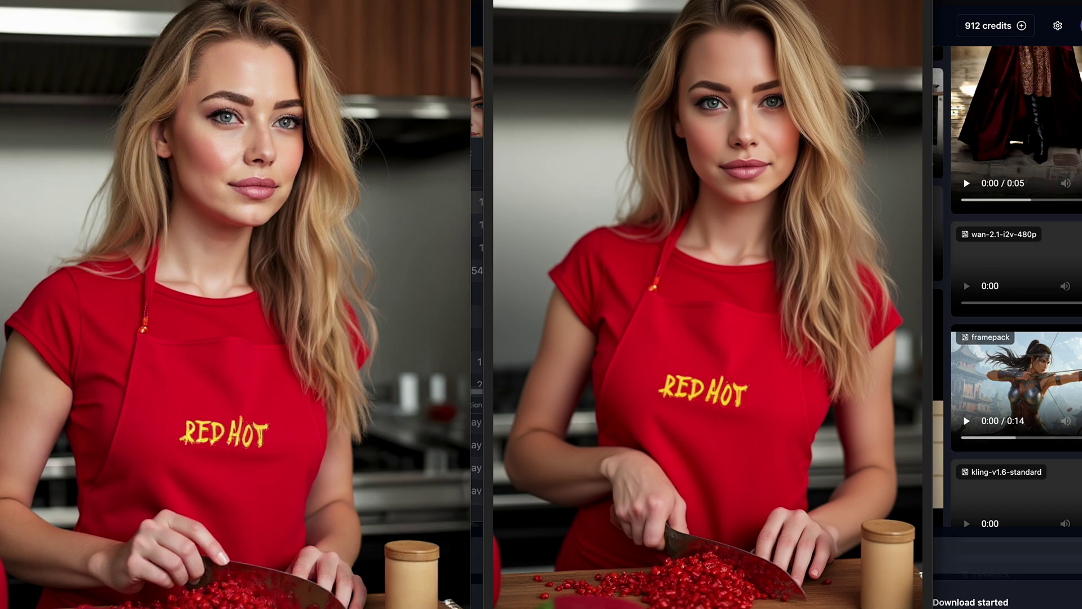
# Close the downloaded image preview and clear the old camera prompt
pyautogui.moveTo(130, 0); pyautogui.dragTo(209, 10)
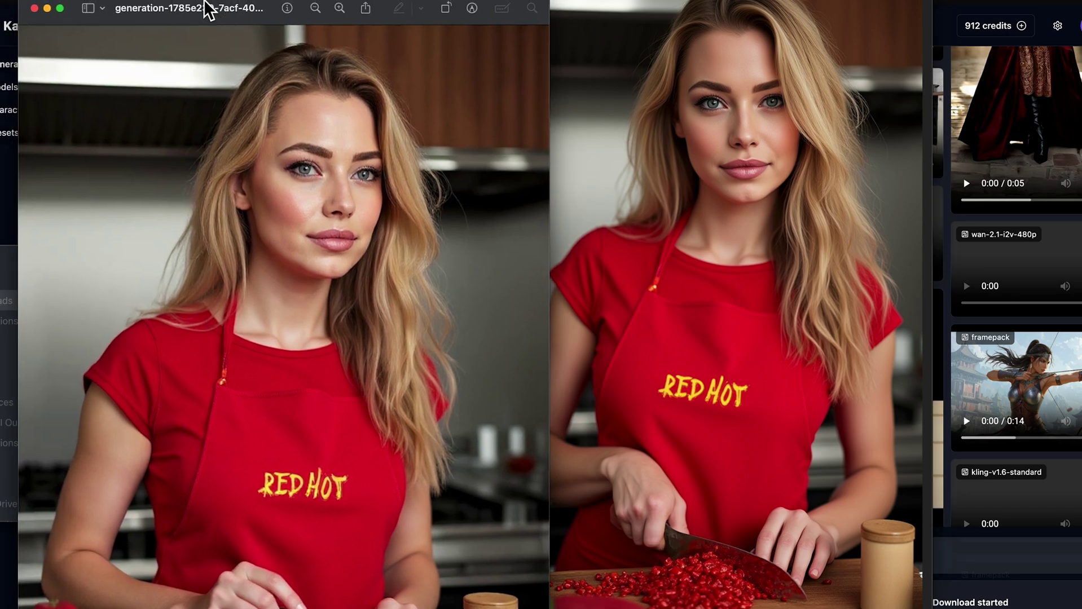
pyautogui.click(34, 8)
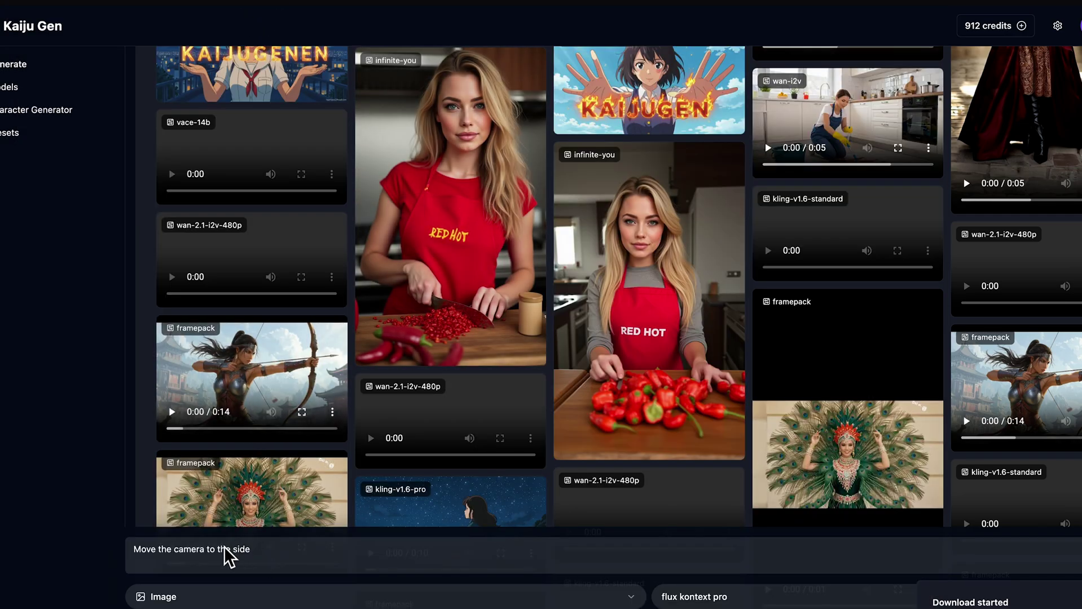
pyautogui.click(186, 550)
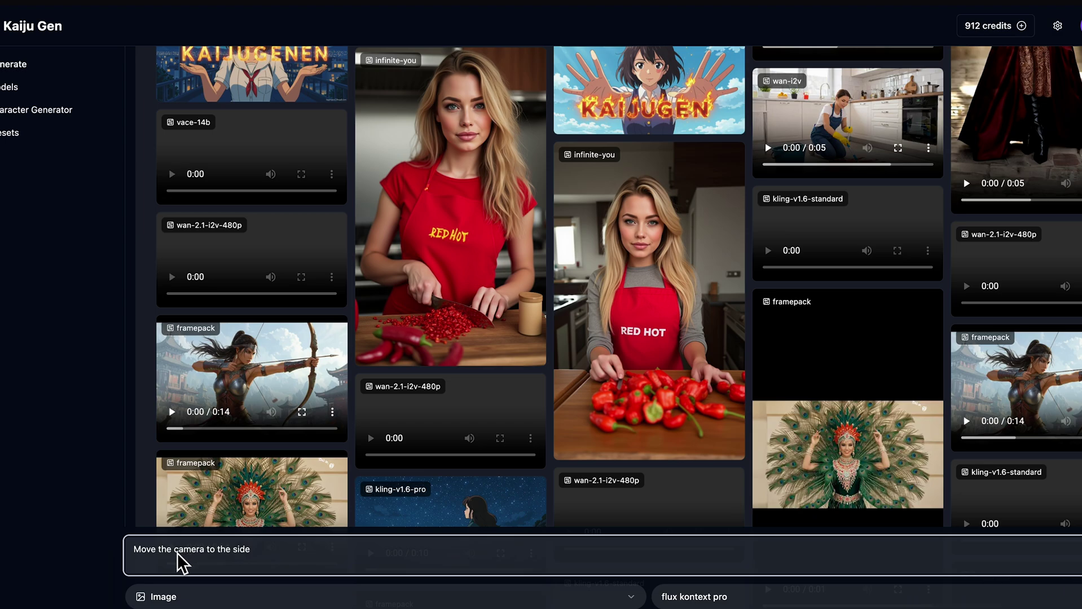
pyautogui.click(172, 549)
pyautogui.press('super+a')
pyautogui.press('BackSpace')
# Generate a 'zoom out' edit, then change the prompt to 'zoom in'
pyautogui.write('zoom out')
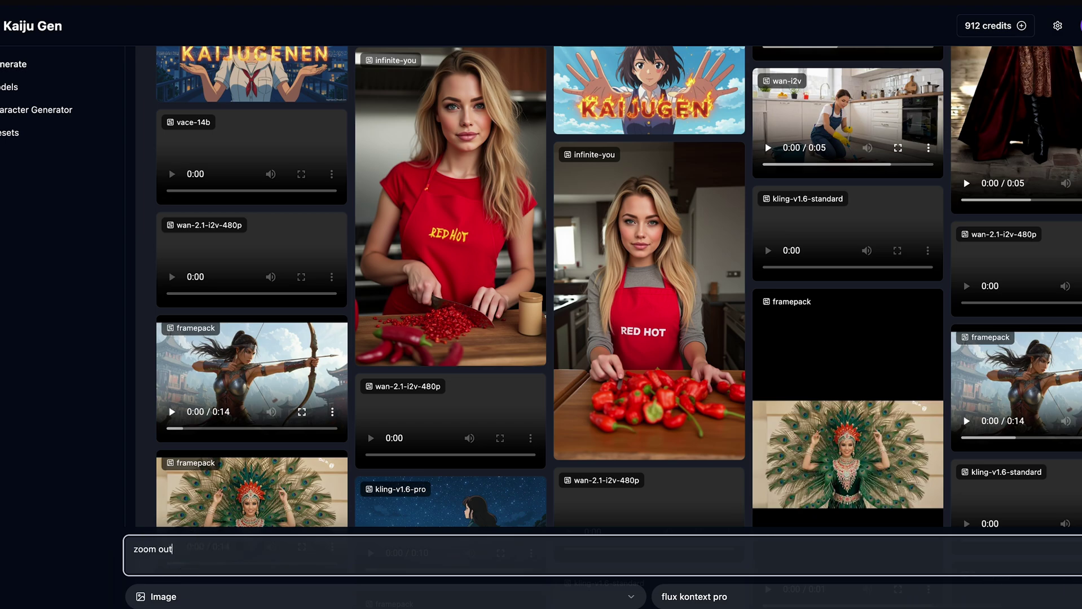
pyautogui.press('Return')
pyautogui.doubleClick(165, 550)
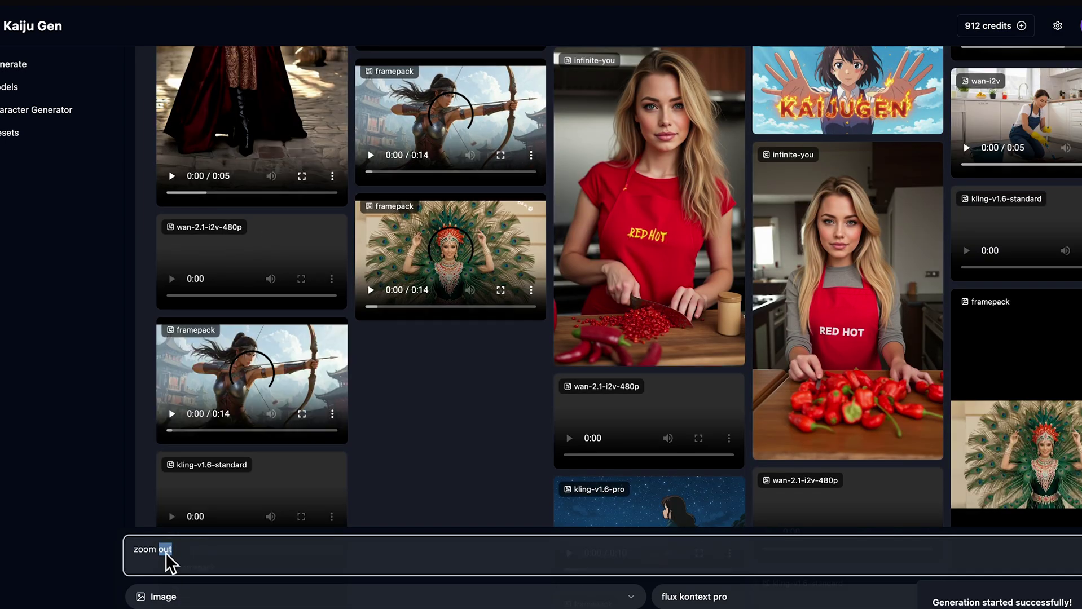
pyautogui.write('in')
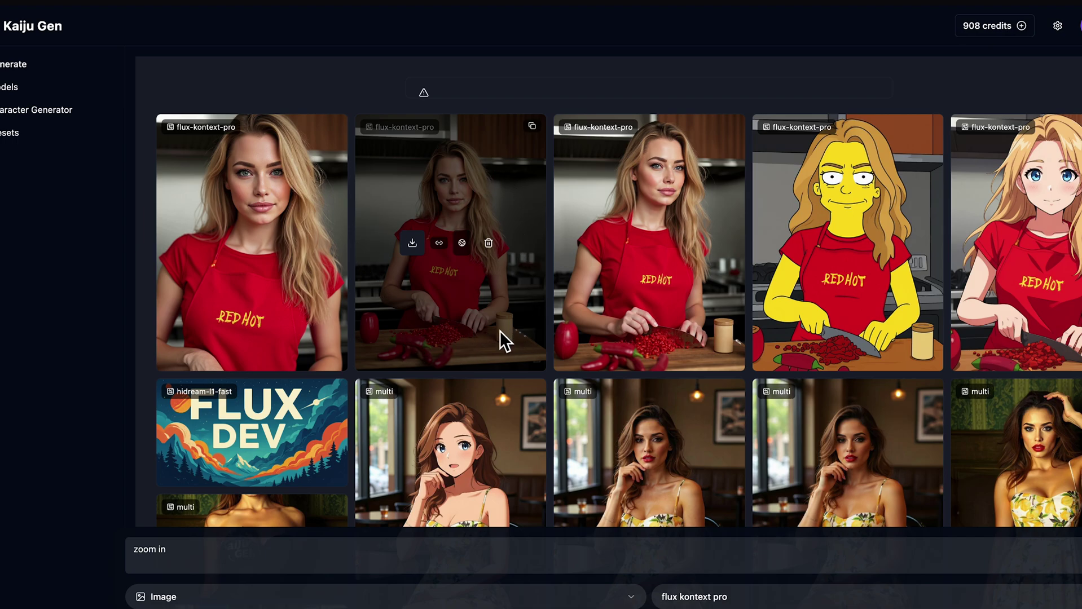
# Replace the prompt with 'Change the angle to a 3/4 angle' and generate
pyautogui.scroll(-3, 479, 321)
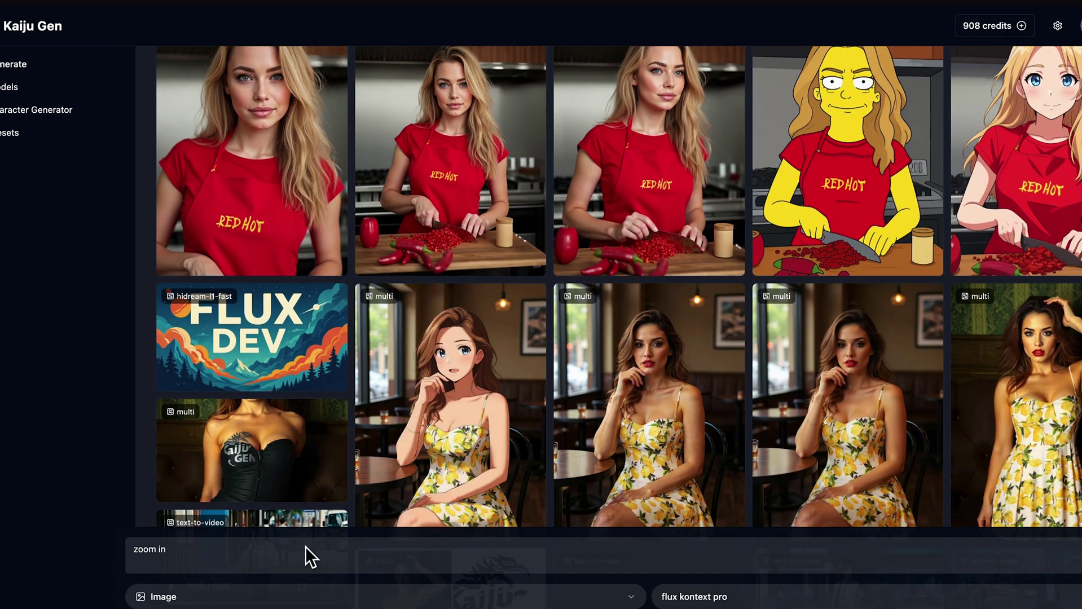
pyautogui.click(235, 556)
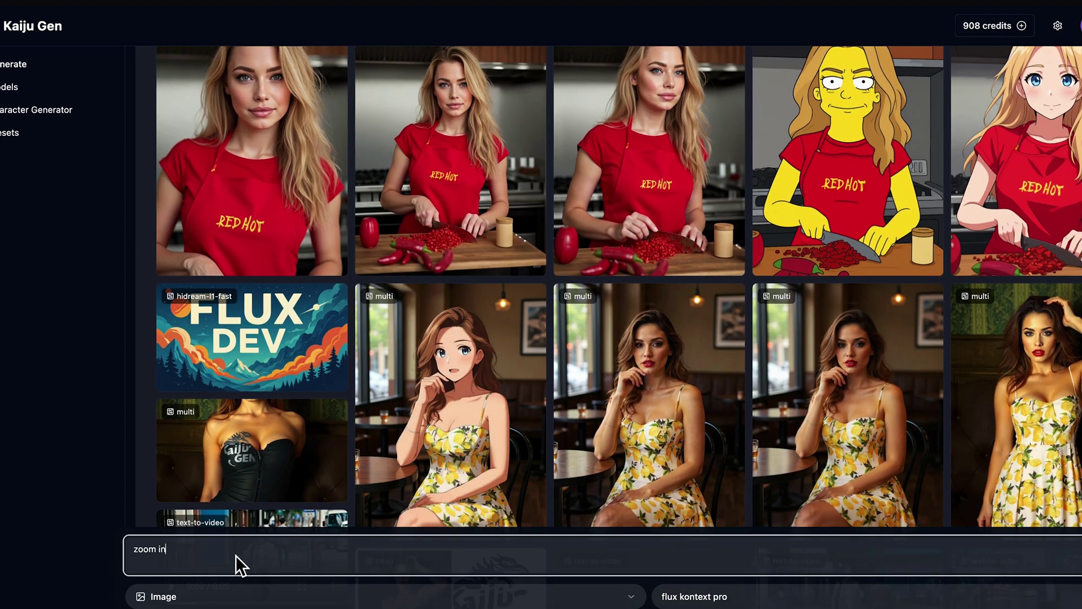
pyautogui.hotkey('ctrl', 'a')
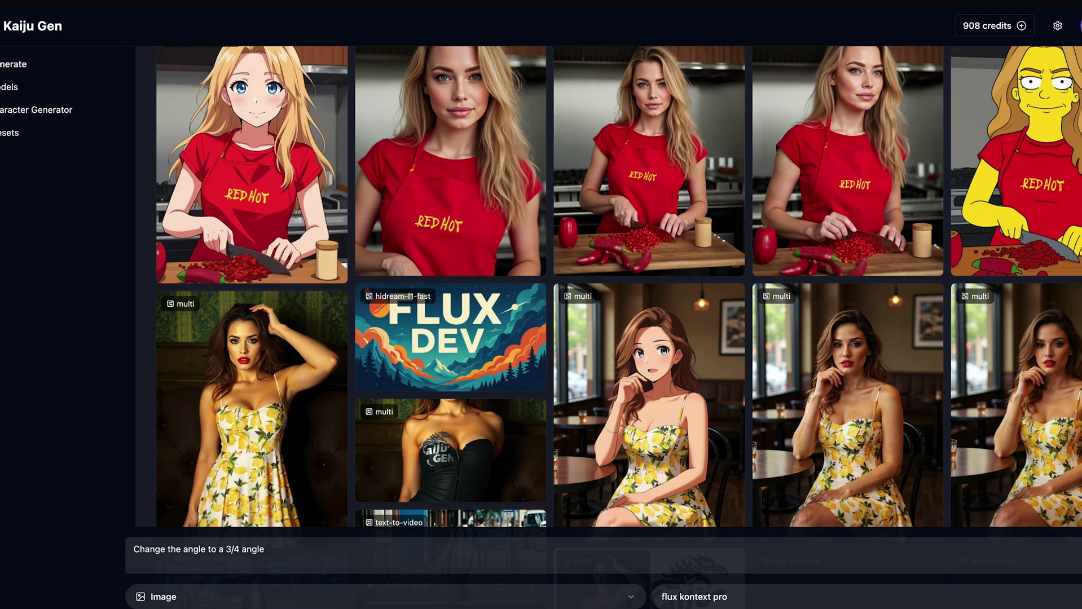
pyautogui.press('Return')
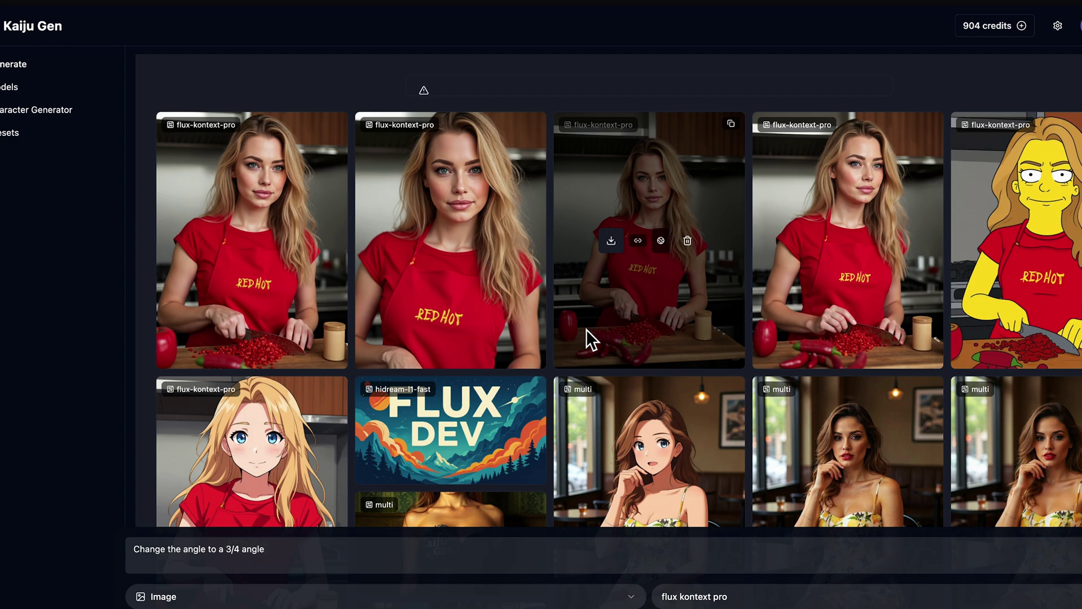
# Generate 'Change the angle to a side profile', then resubmit as 'move the camera to a side profile'
pyautogui.click(231, 560)
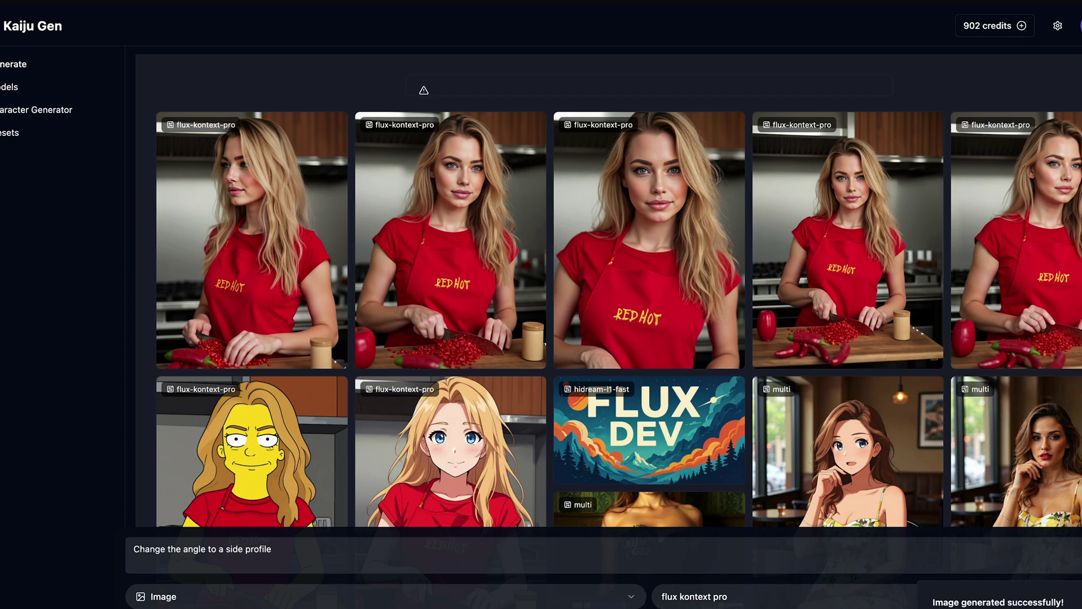
pyautogui.moveTo(277, 213)
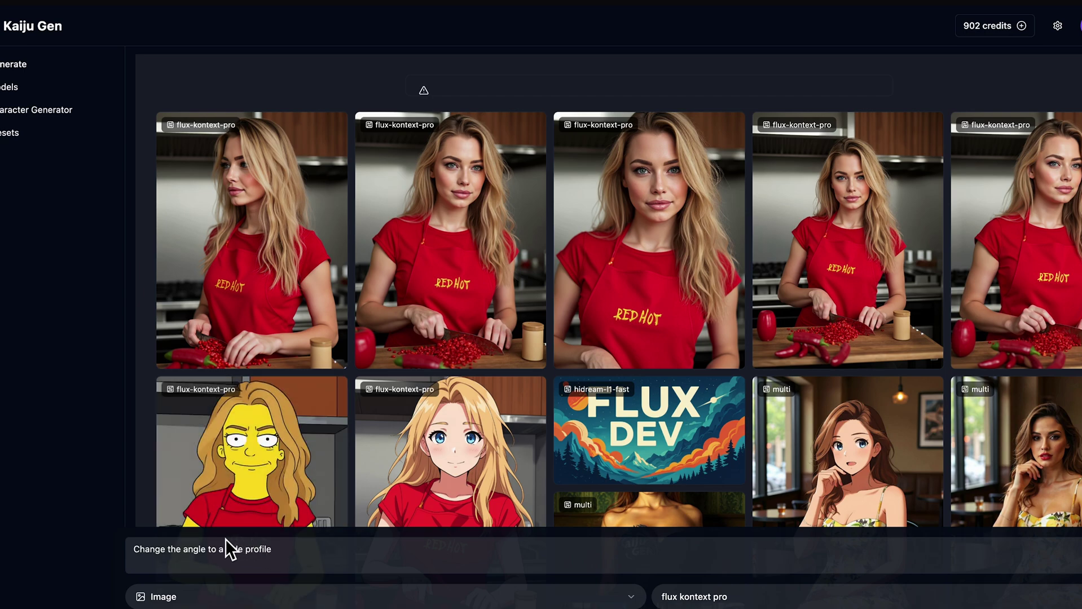
pyautogui.click(289, 549)
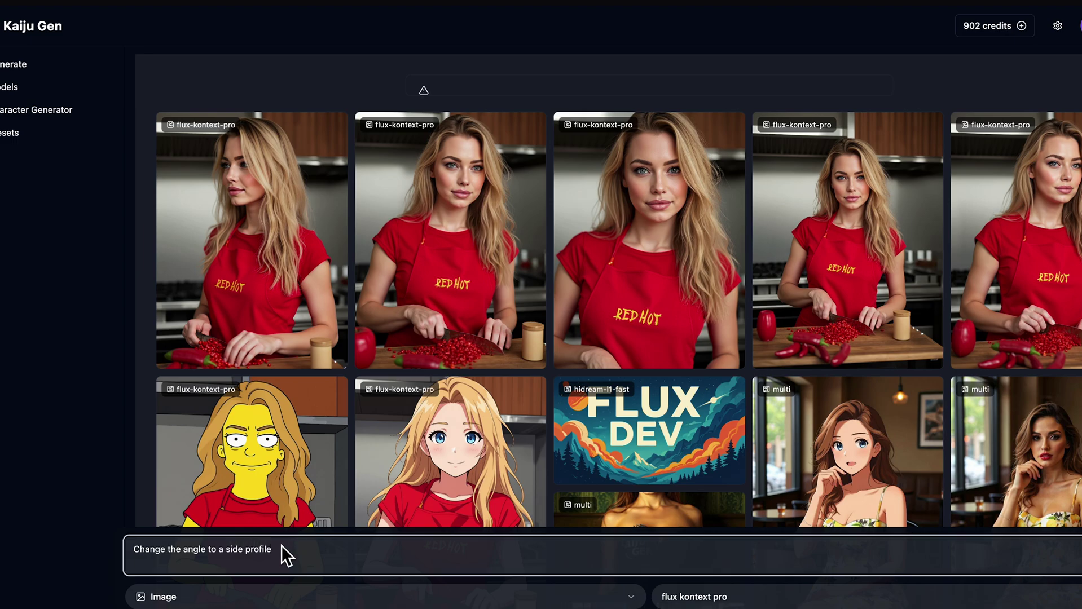
pyautogui.moveTo(136, 550); pyautogui.dragTo(199, 551)
pyautogui.write('move the c')
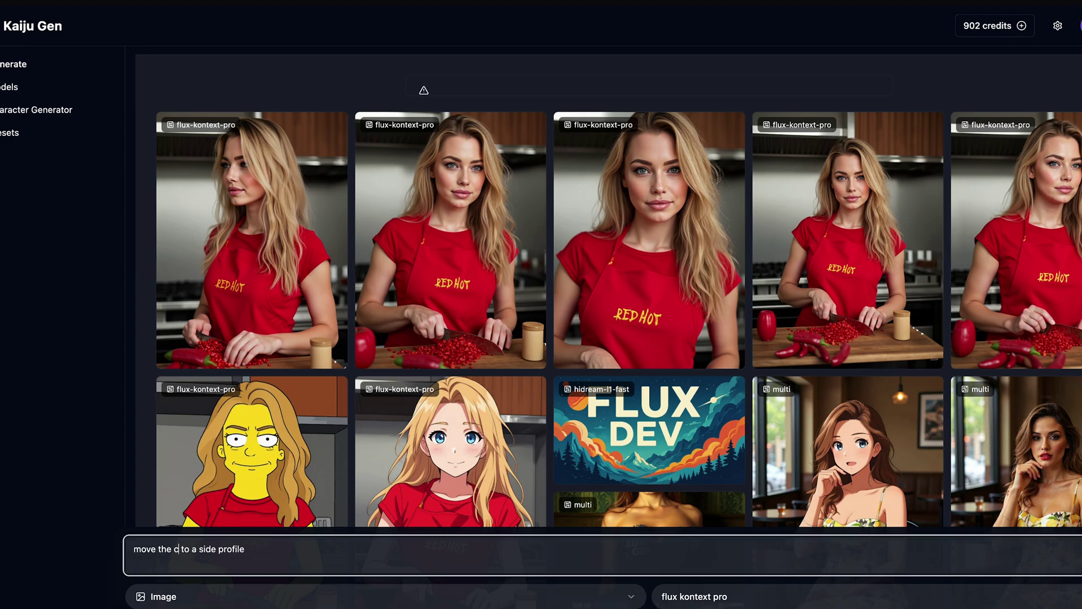
pyautogui.write('amera')
pyautogui.click(310, 571)
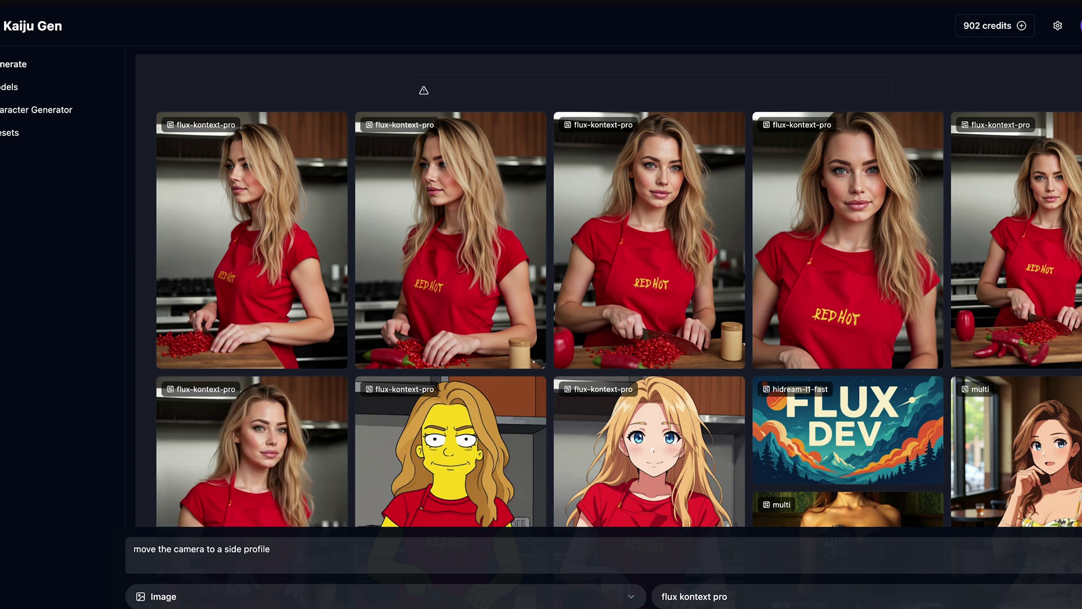
pyautogui.tripleClick(209, 549)
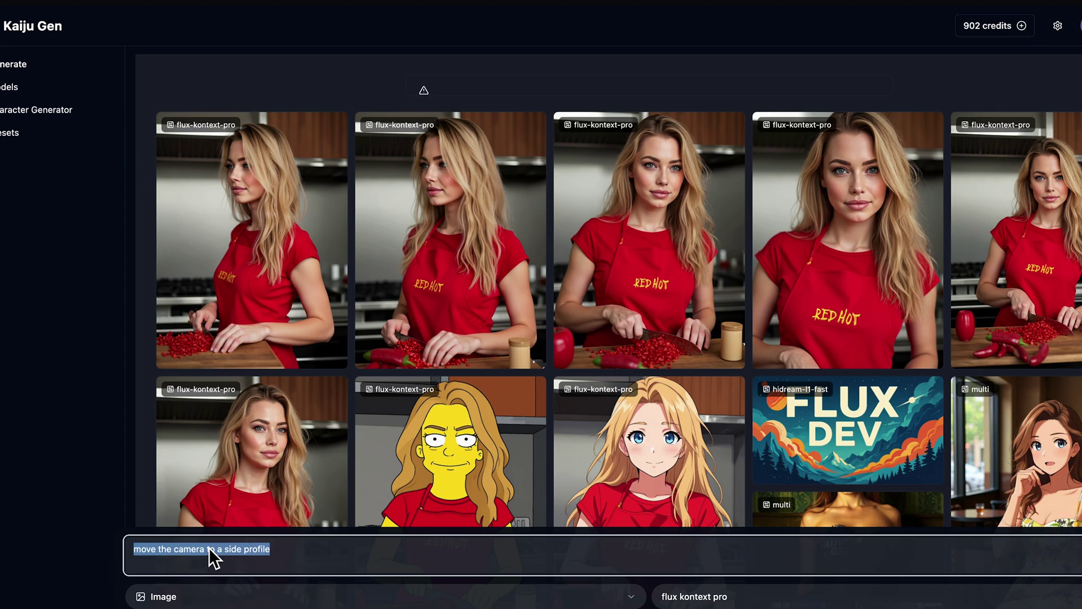
# Generate 'Remove the text from the apron' and copy the new image's link
pyautogui.write('Remove the text from t')
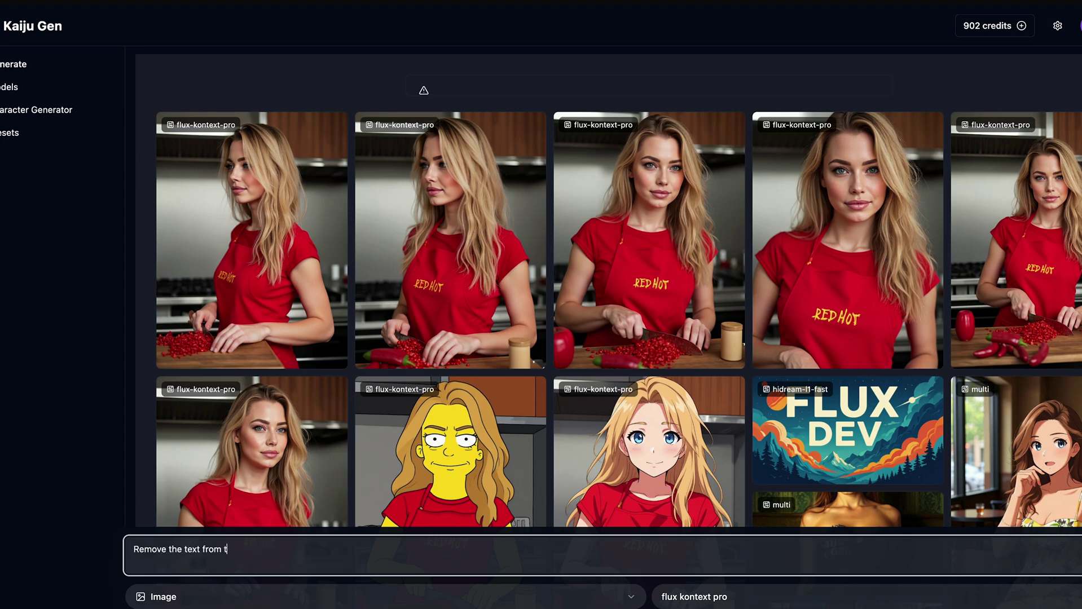
pyautogui.write('he apron')
pyautogui.press('Return')
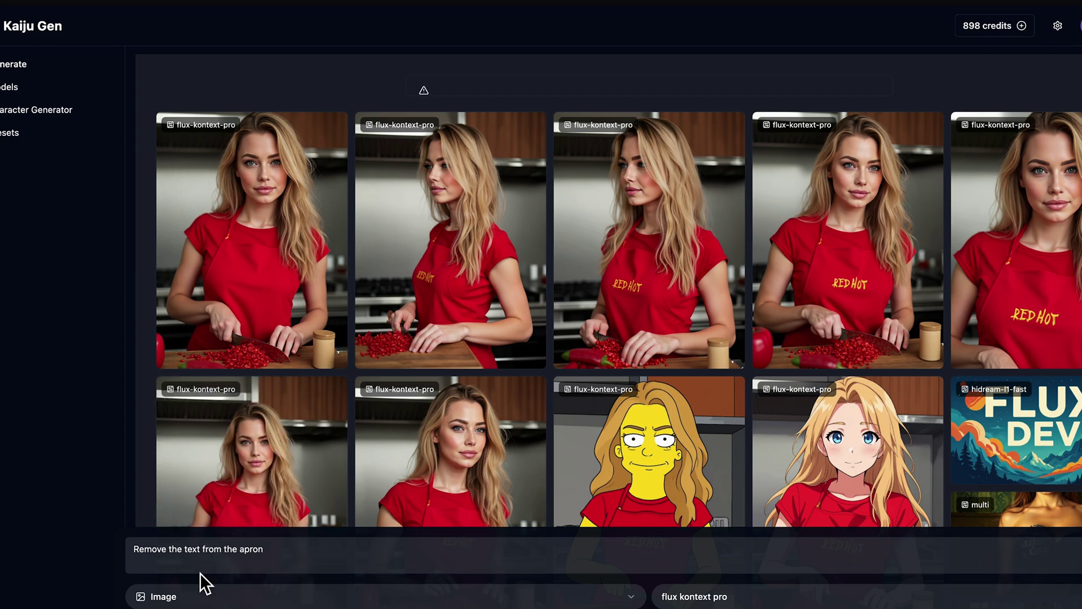
pyautogui.click(242, 241)
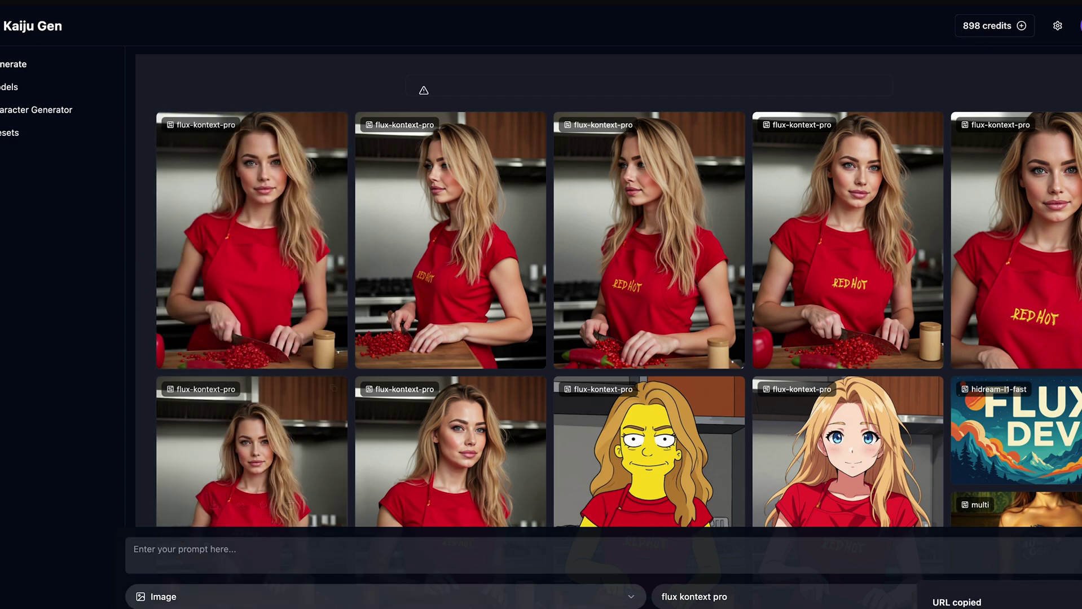
# Set the copied plain-apron image link as the input image
pyautogui.click(161, 597)
pyautogui.click(222, 581)
pyautogui.hotkey('ctrl', 'v')
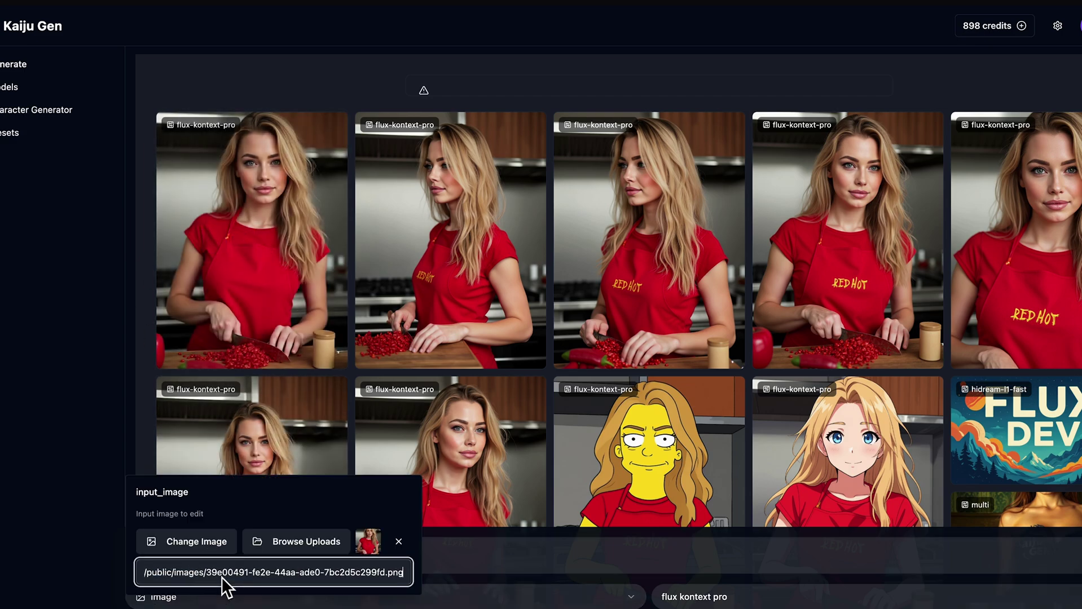
pyautogui.click(109, 596)
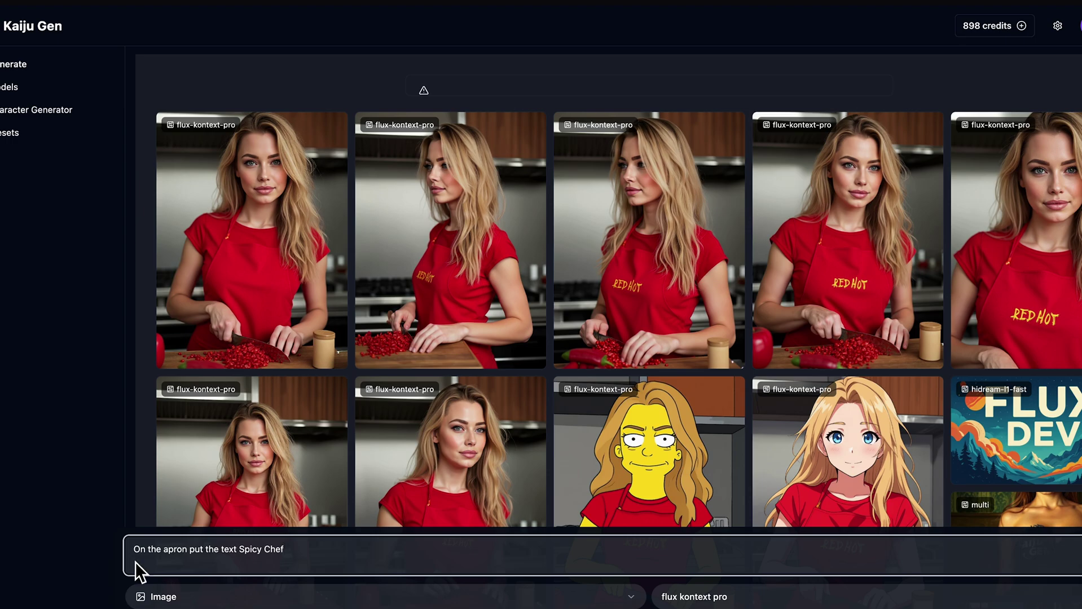
# Replace the prompt with 'Change her hair to red' and generate
pyautogui.tripleClick(193, 556)
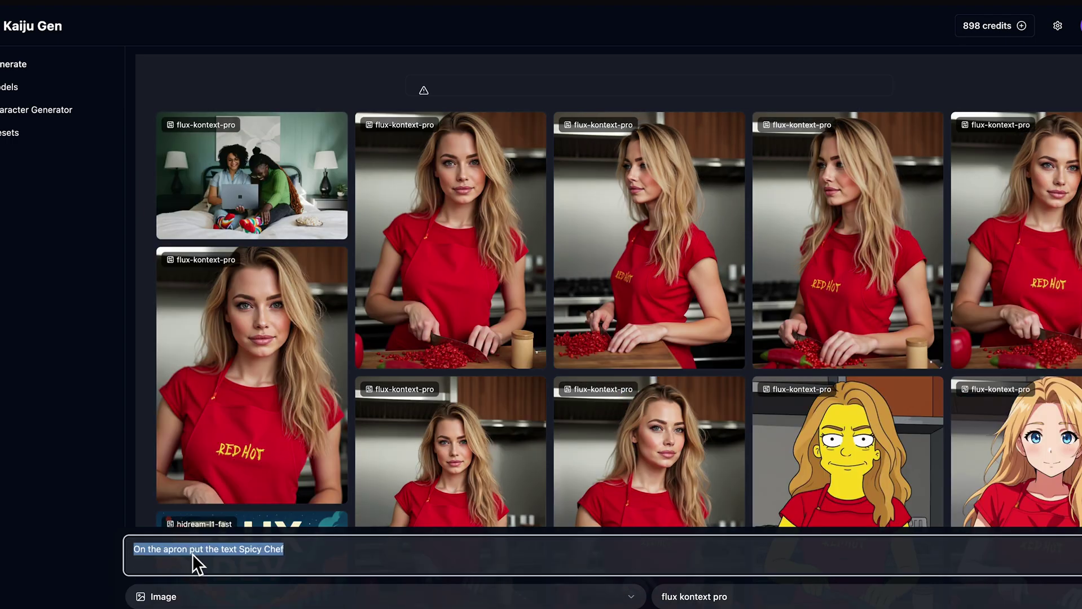
pyautogui.write('Change her hair to ')
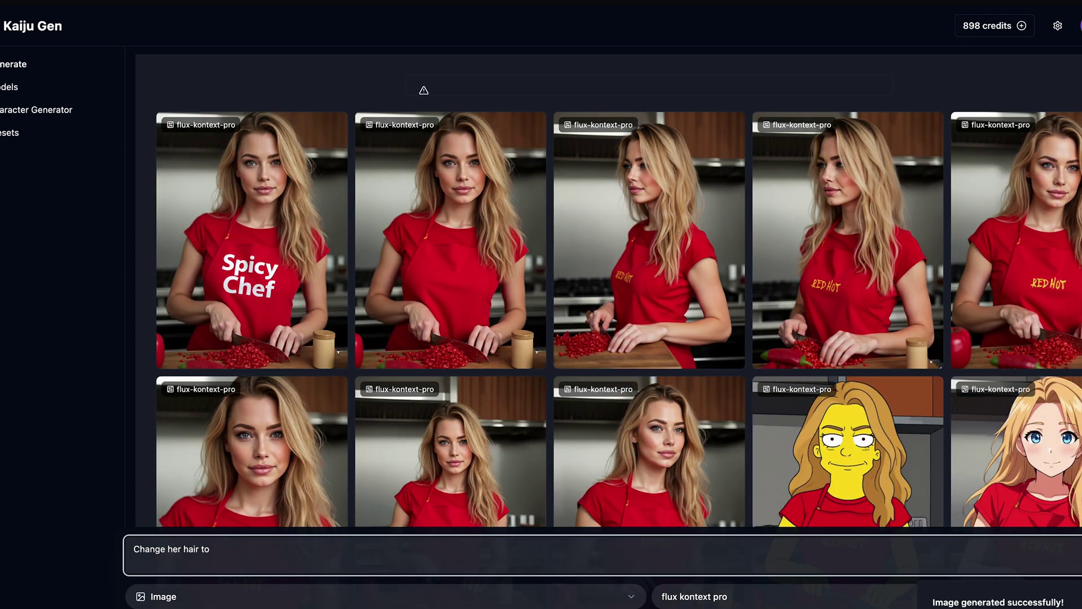
pyautogui.write('red')
pyautogui.press('Return')
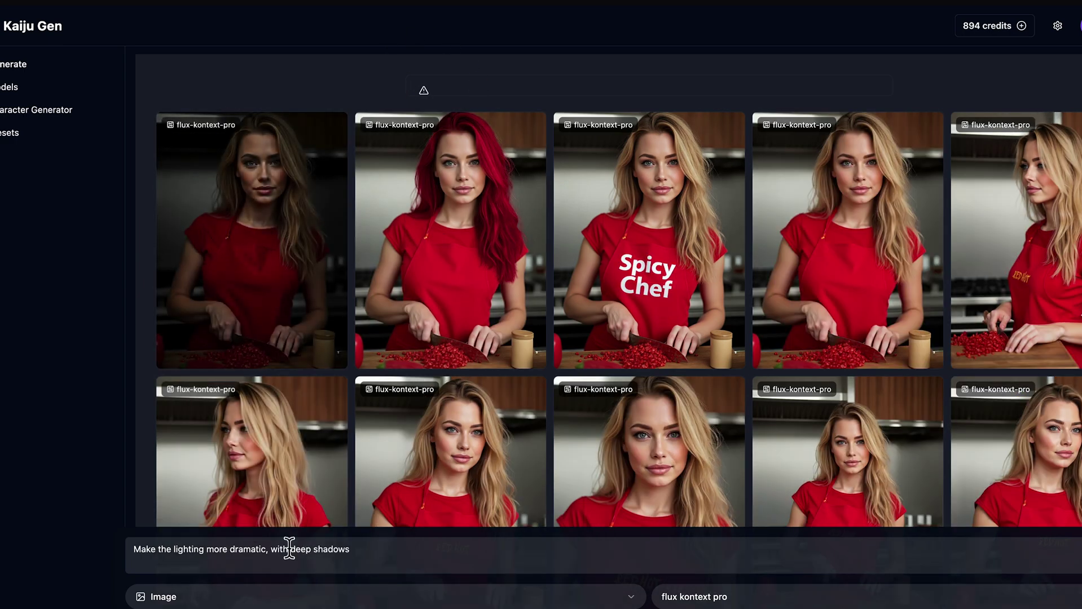
# Generate a dramatic lighting edit, then enlarge and close the window-shadow result
pyautogui.tripleClick(285, 550)
pyautogui.hotkey('ctrl', 'v')
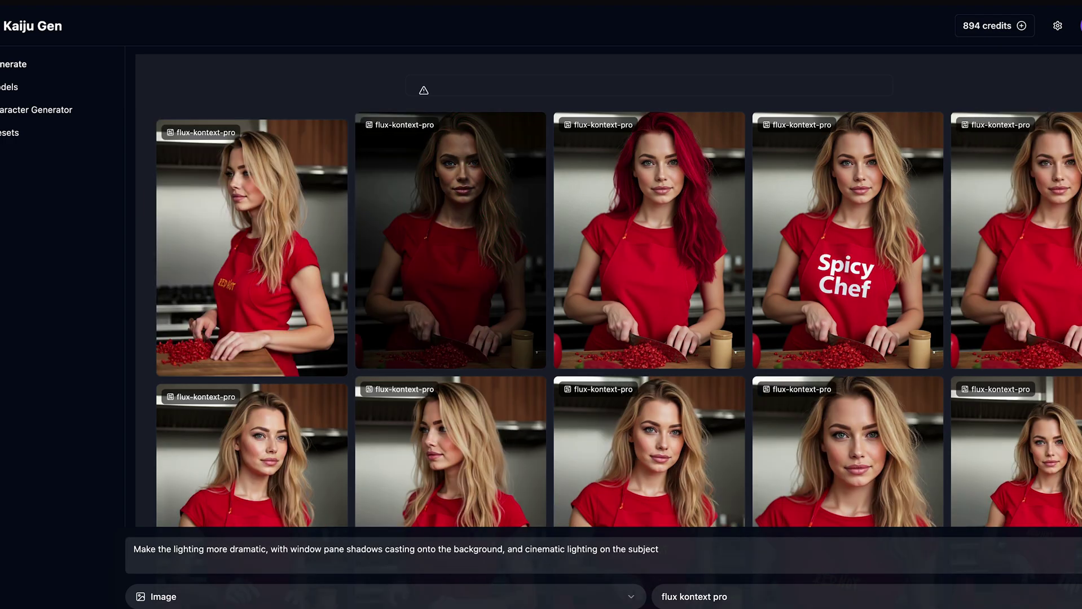
pyautogui.click(278, 173)
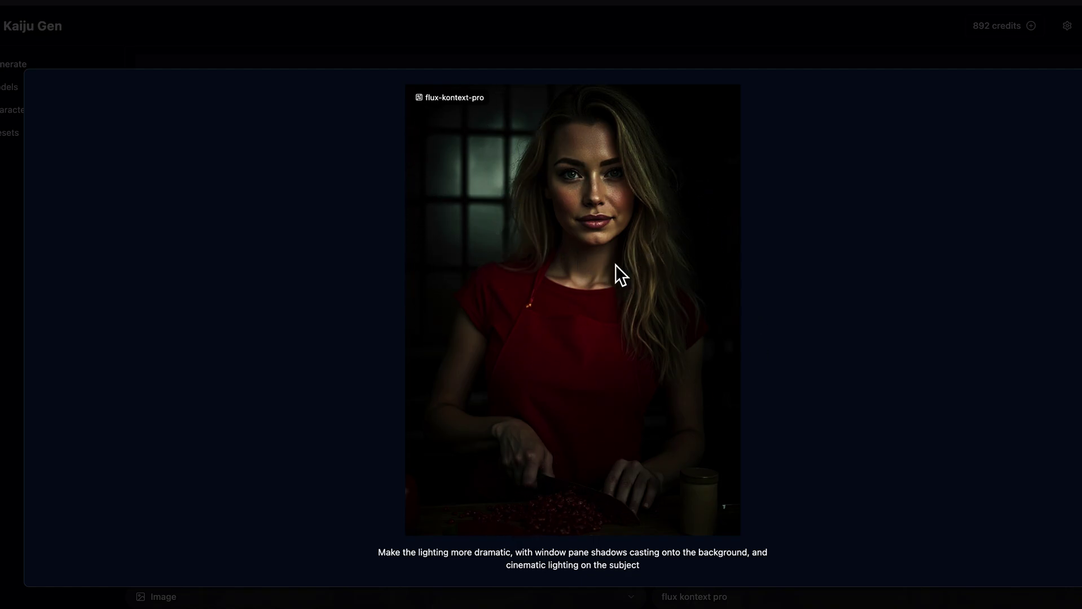
pyautogui.press('Escape')
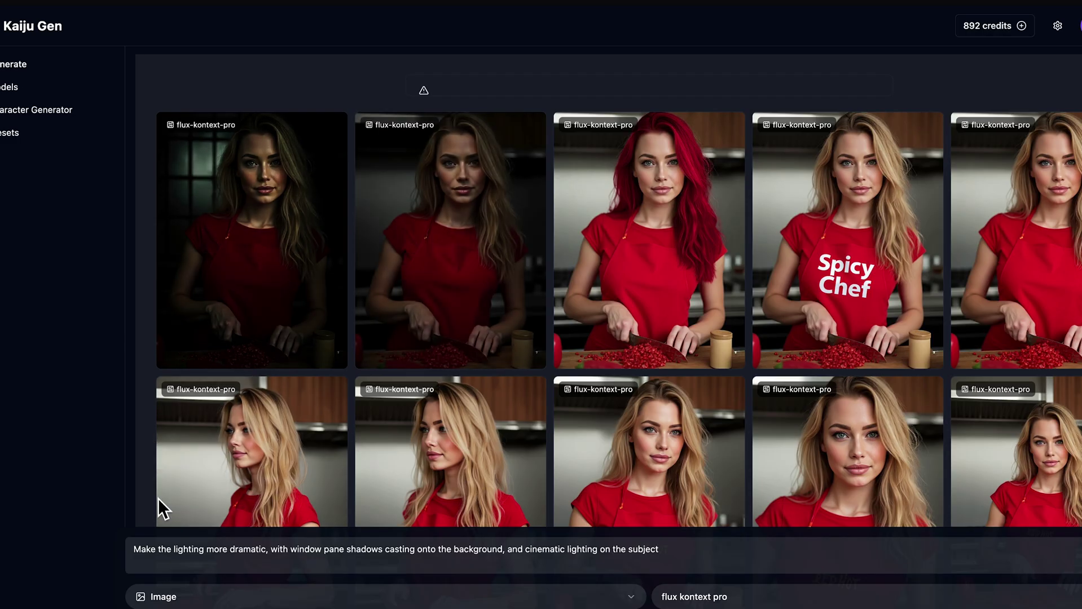
pyautogui.click(207, 560)
# Generate with the prompt 'Apply Rembrant lighting ot the subject' and review the newest result enlarged
pyautogui.tripleClick(269, 550)
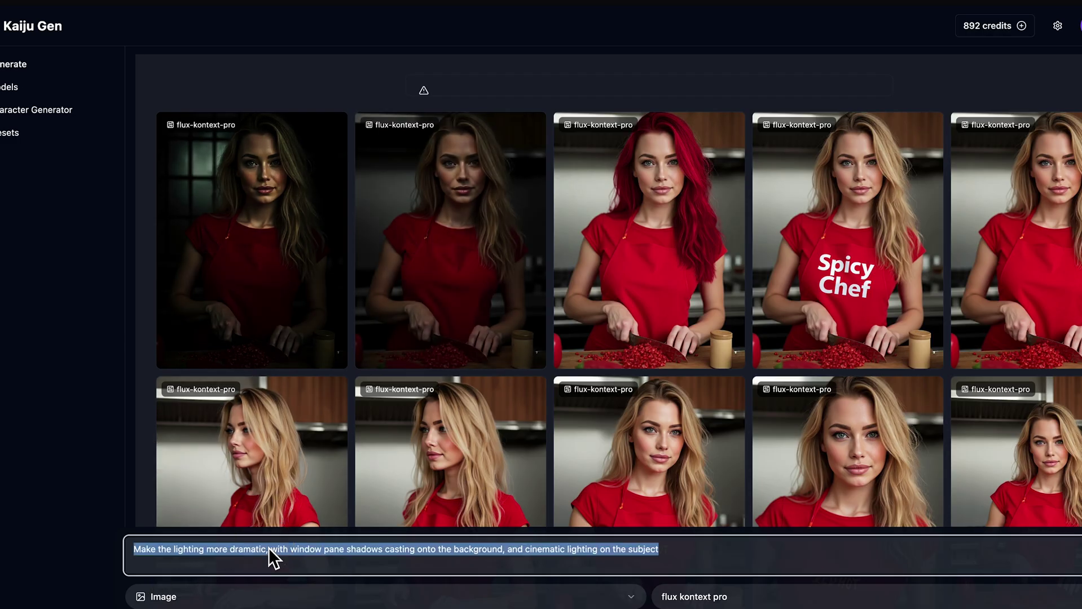
pyautogui.write('Apply Rembrant lighting ot the s')
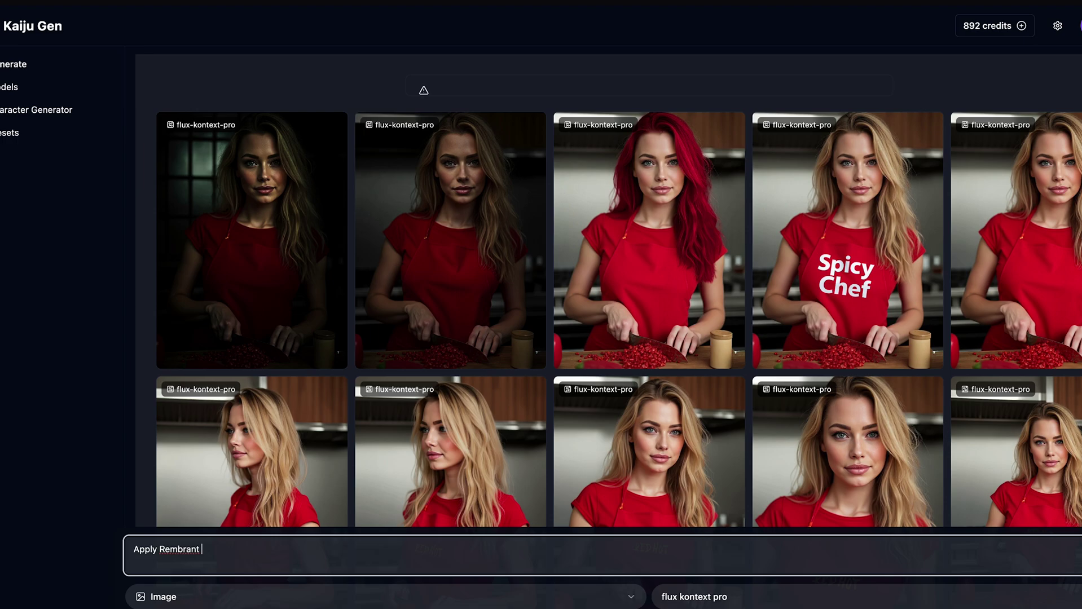
pyautogui.write('ubject')
pyautogui.click(251, 169)
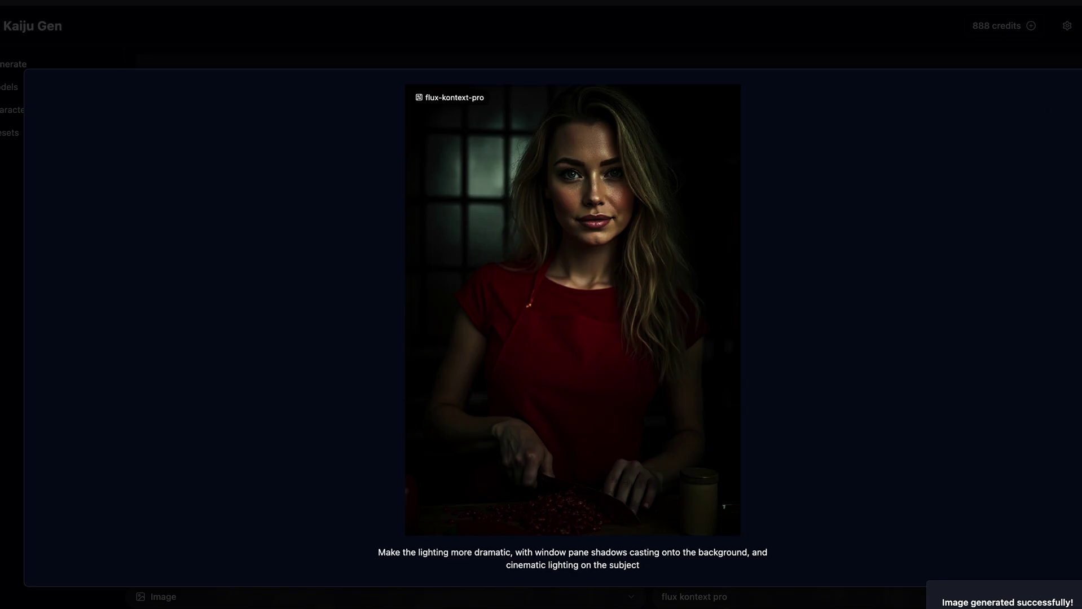
pyautogui.click(234, 183)
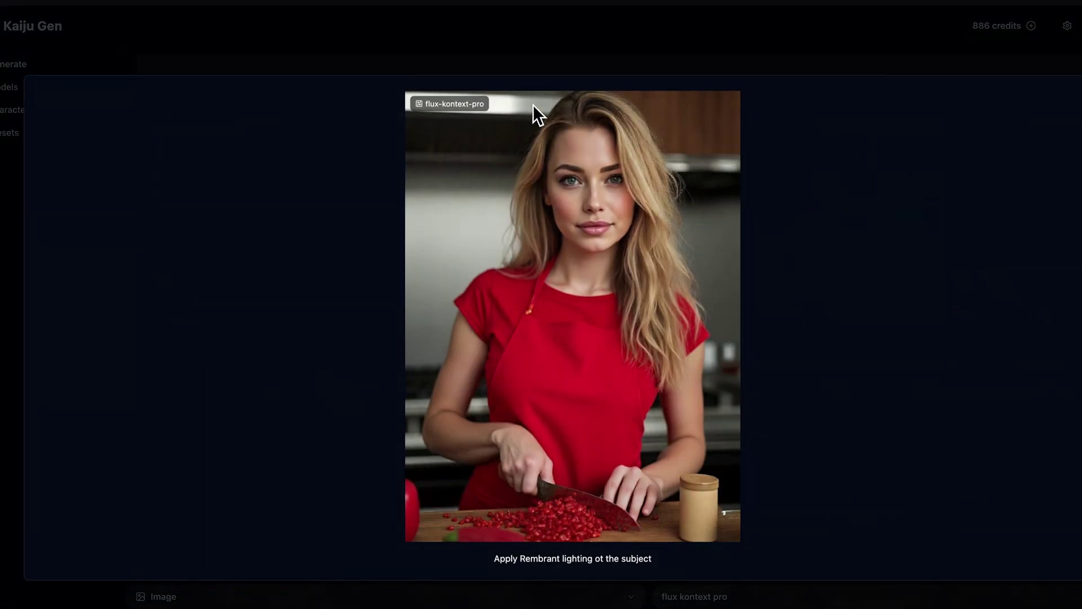
pyautogui.click(454, 62)
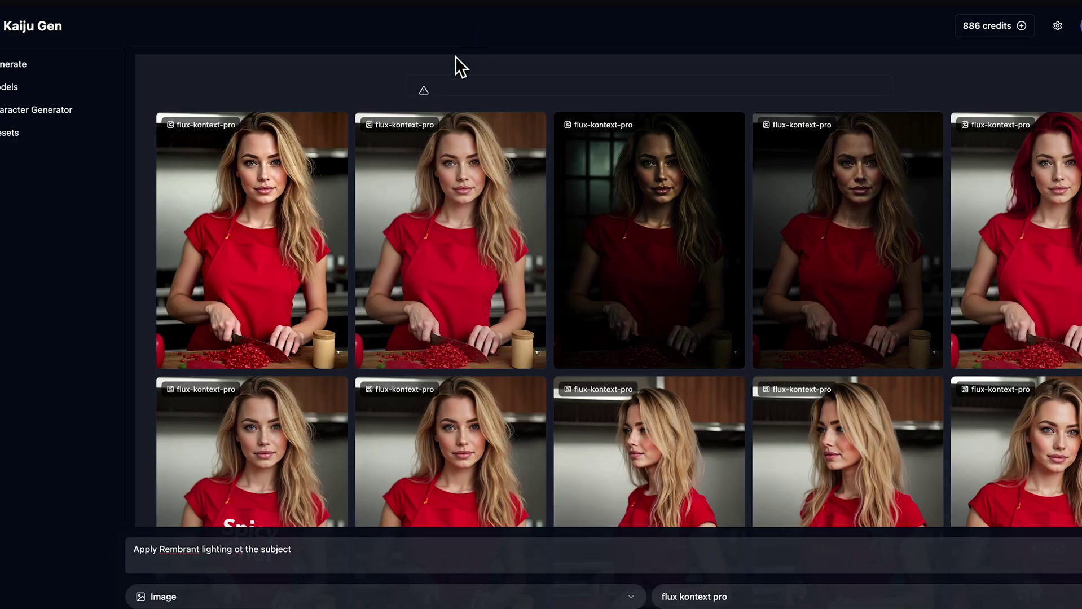
pyautogui.click(225, 201)
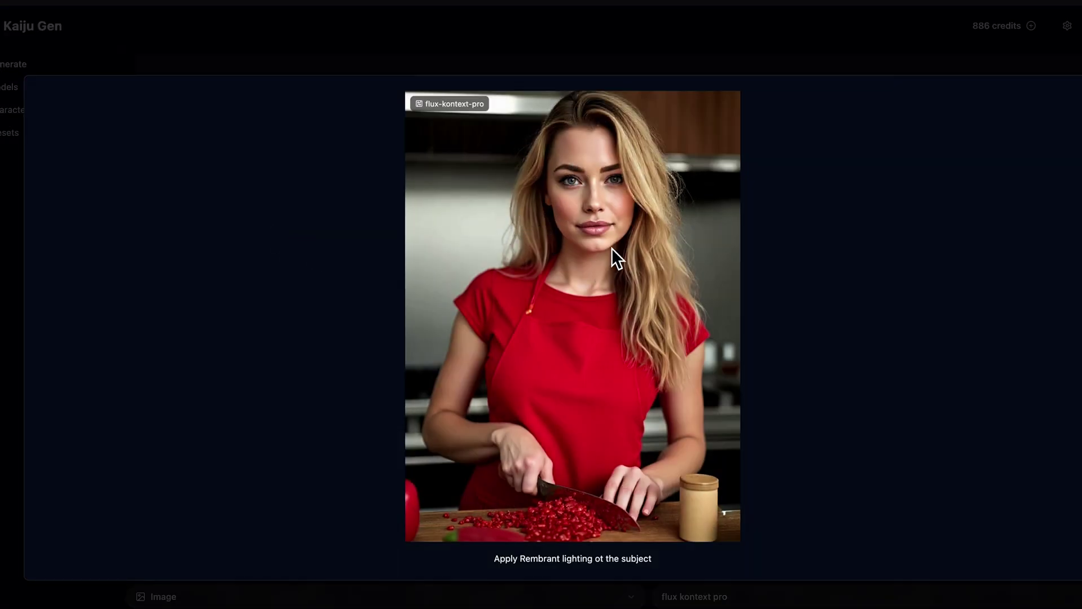
pyautogui.click(300, 52)
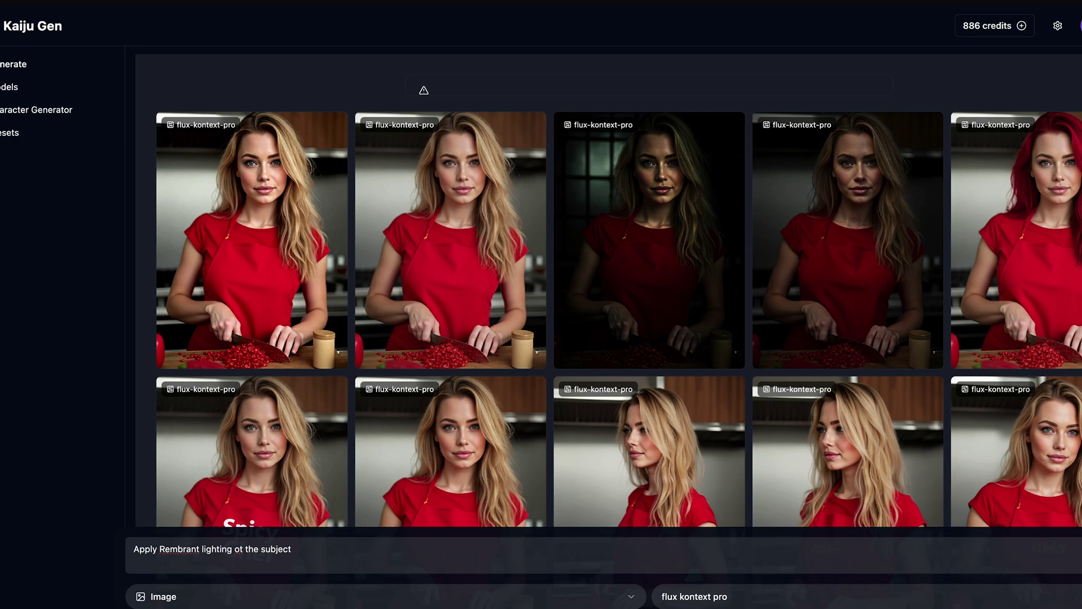
# Switch to flux kontext max and generate with the dramatic cinematic lighting prompt
pyautogui.click(715, 593)
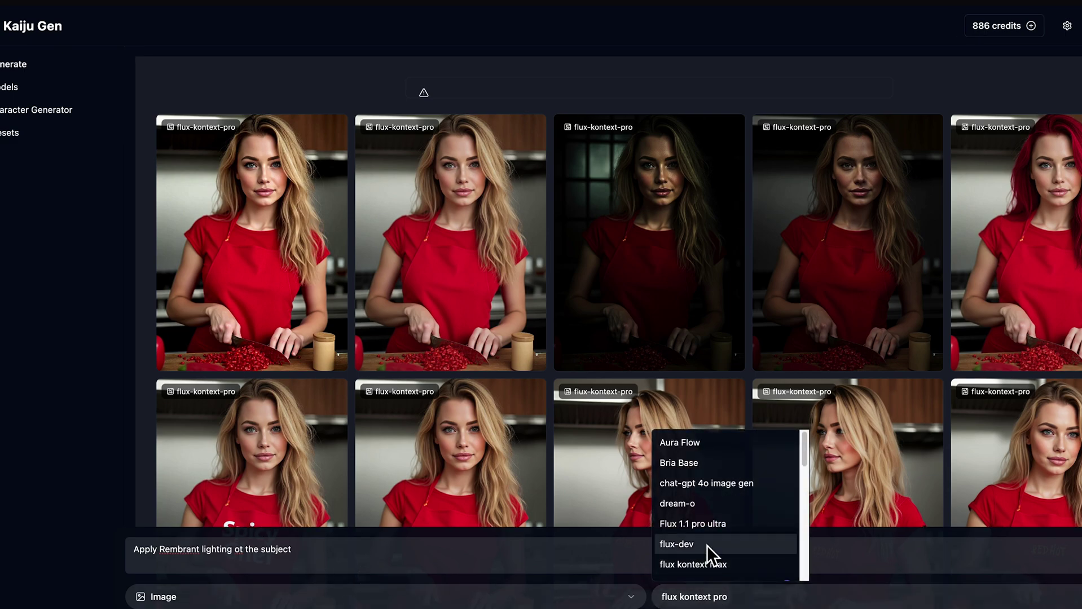
pyautogui.click(710, 564)
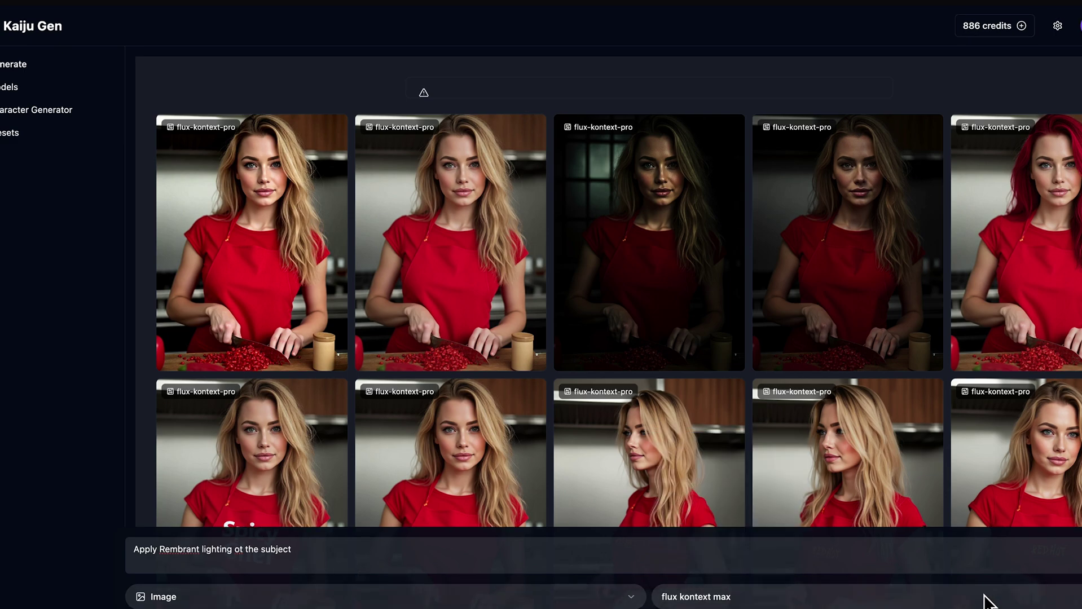
pyautogui.click(193, 549)
pyautogui.hotkey('ctrl', 'a')
pyautogui.click(193, 606)
pyautogui.click(207, 550)
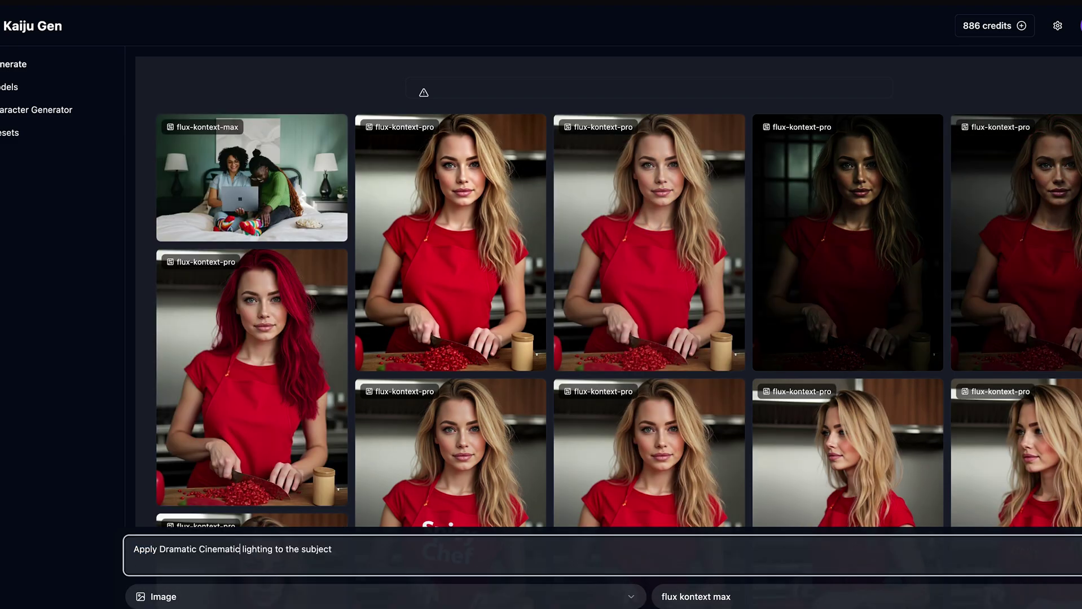
pyautogui.press('Return')
# Generate with the prompt 'Move the camera to a side profile angle'
pyautogui.tripleClick(206, 562)
pyautogui.write('Move ')
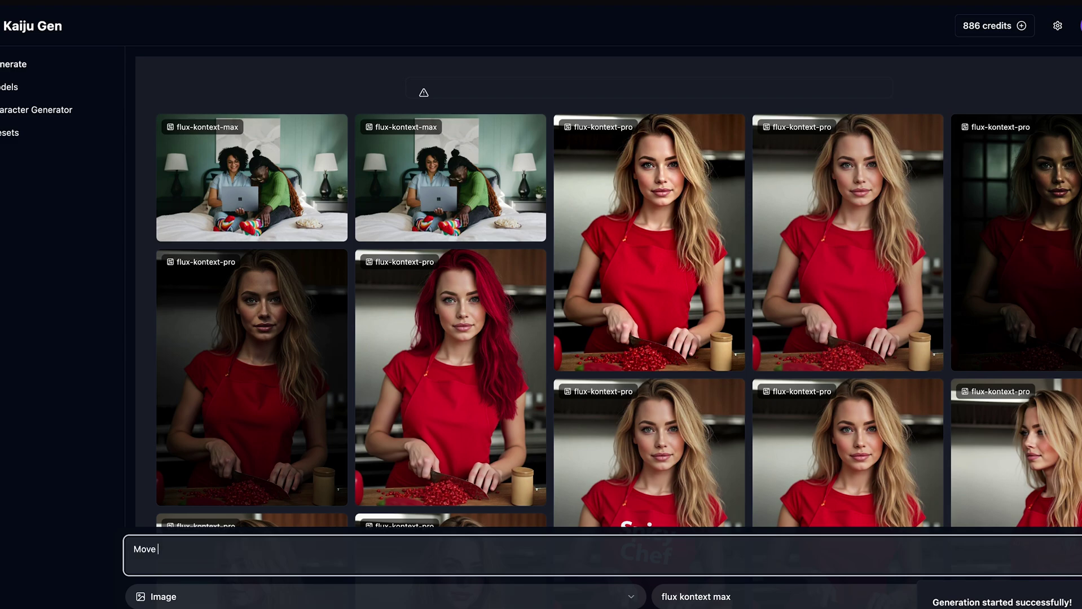
pyautogui.write('the camera to a side profile ')
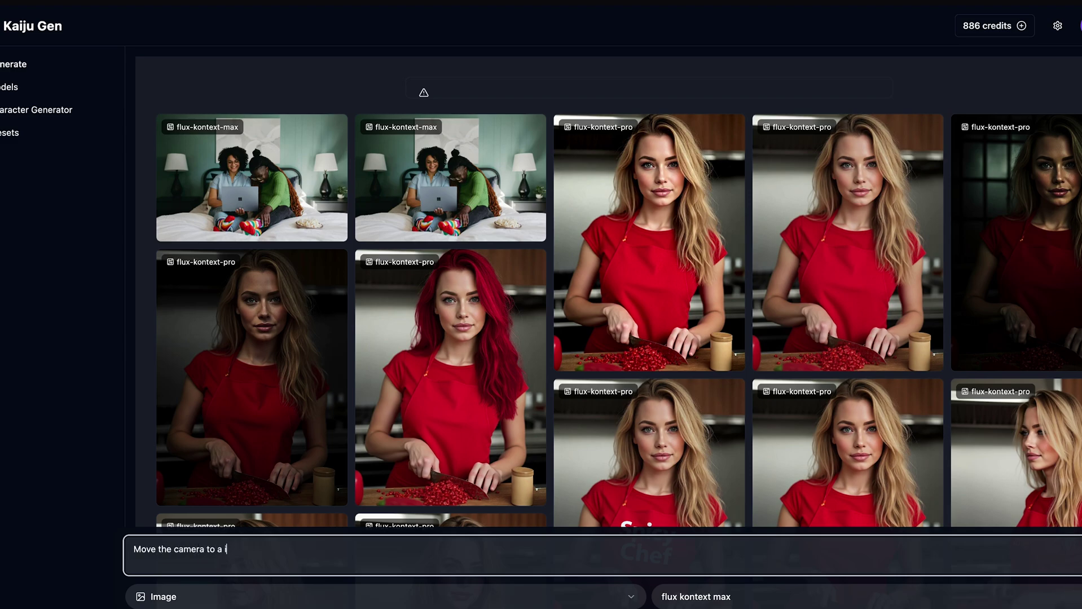
pyautogui.write('angle')
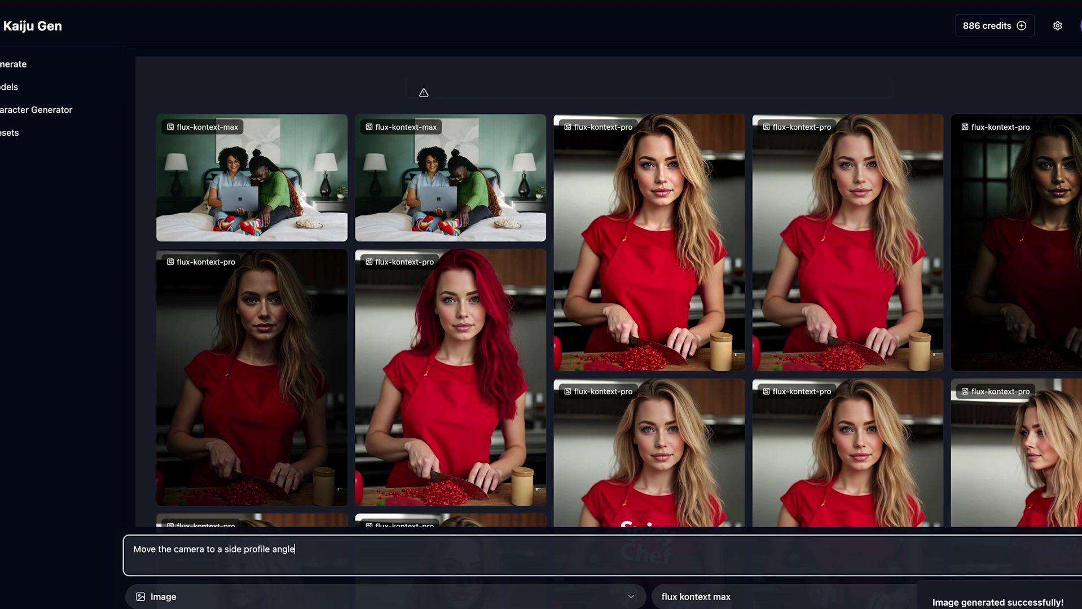
pyautogui.press('Return')
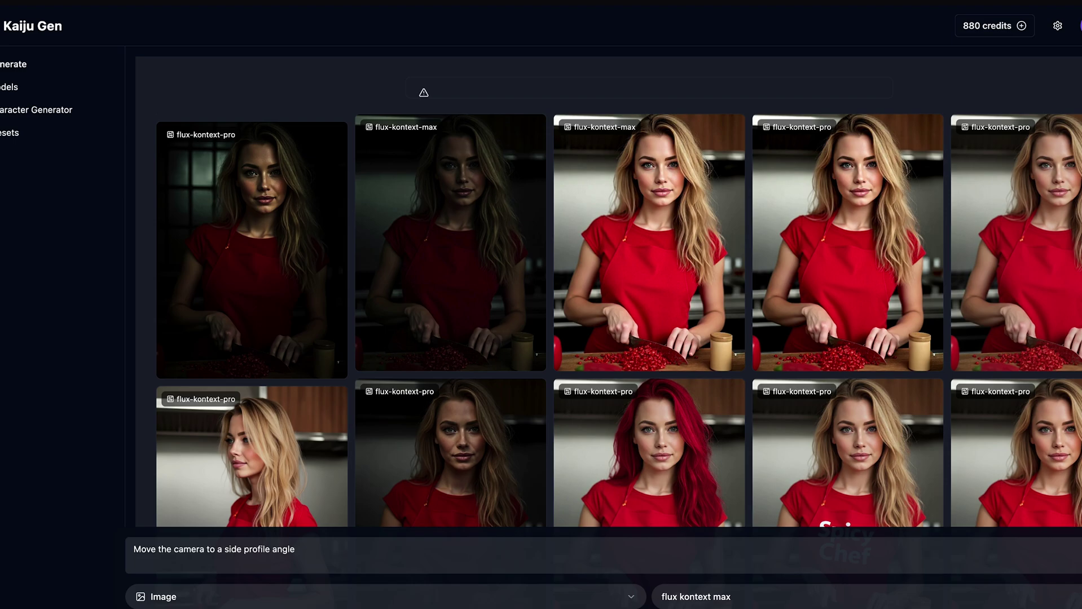
# View the dark dramatic result, the bright kitchen result, then the side-profile result at full size
pyautogui.click(432, 165)
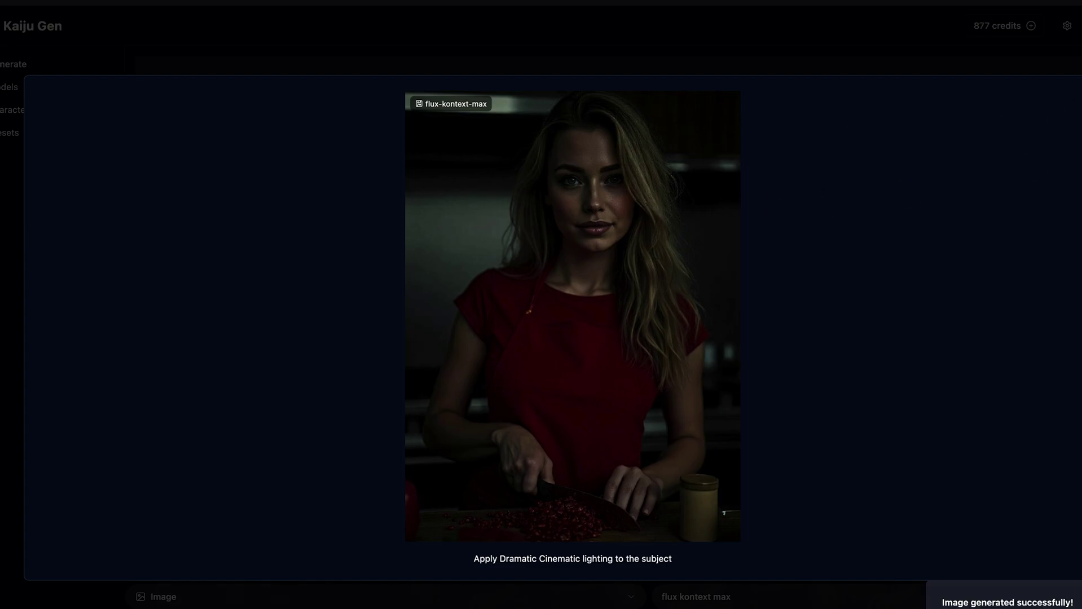
pyautogui.press('Escape')
pyautogui.click(676, 189)
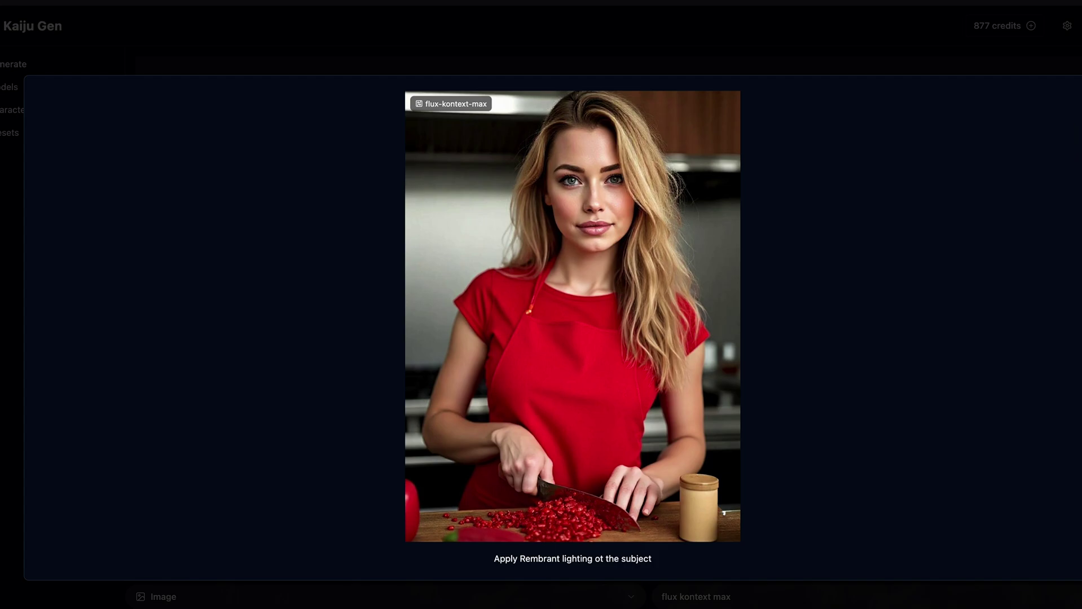
pyautogui.press('Escape')
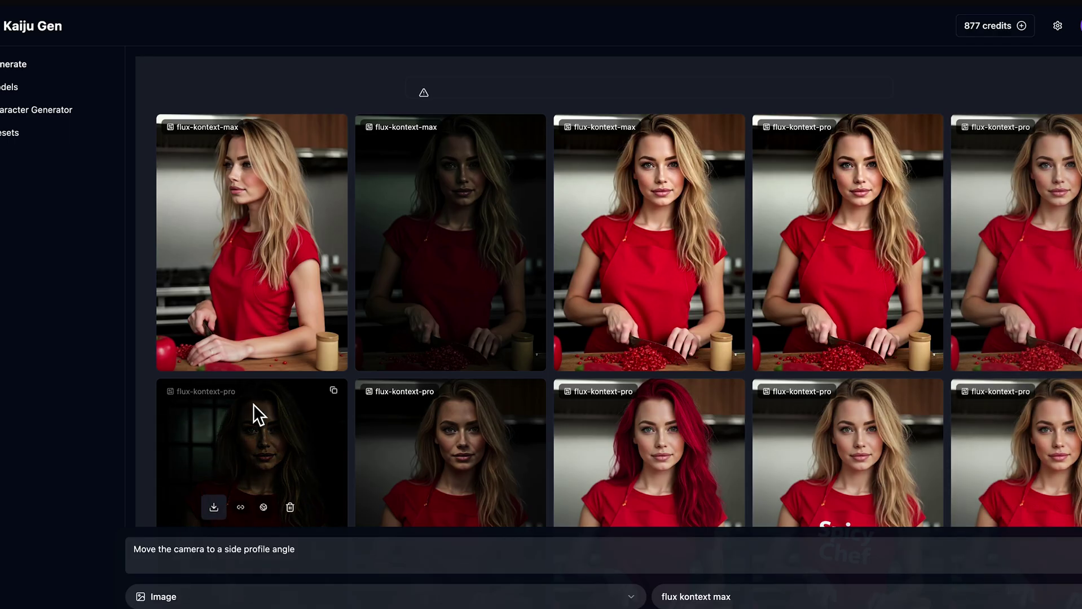
pyautogui.click(230, 265)
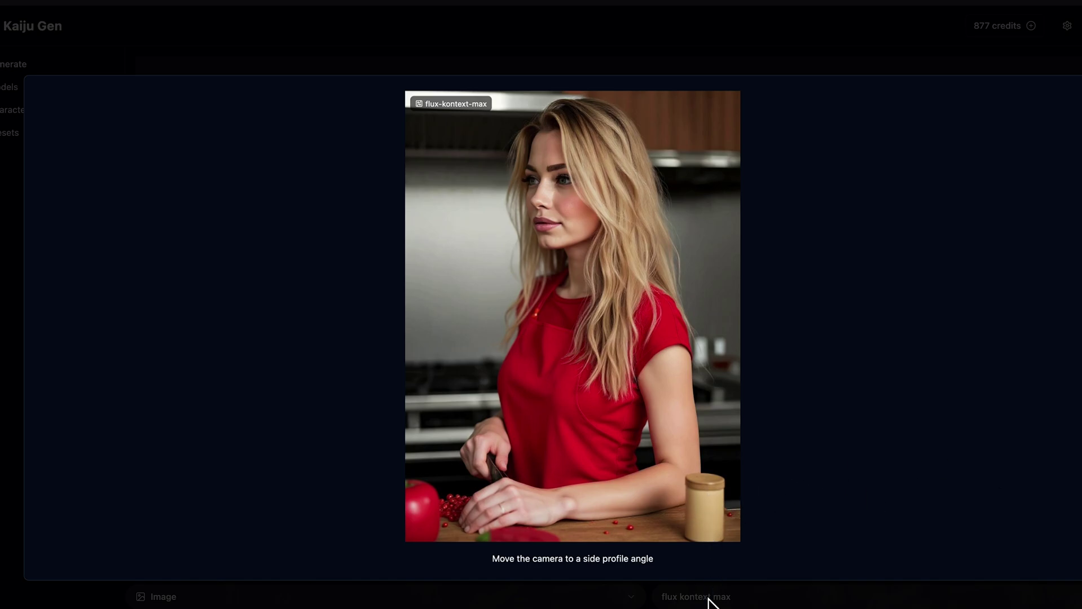
pyautogui.click(858, 282)
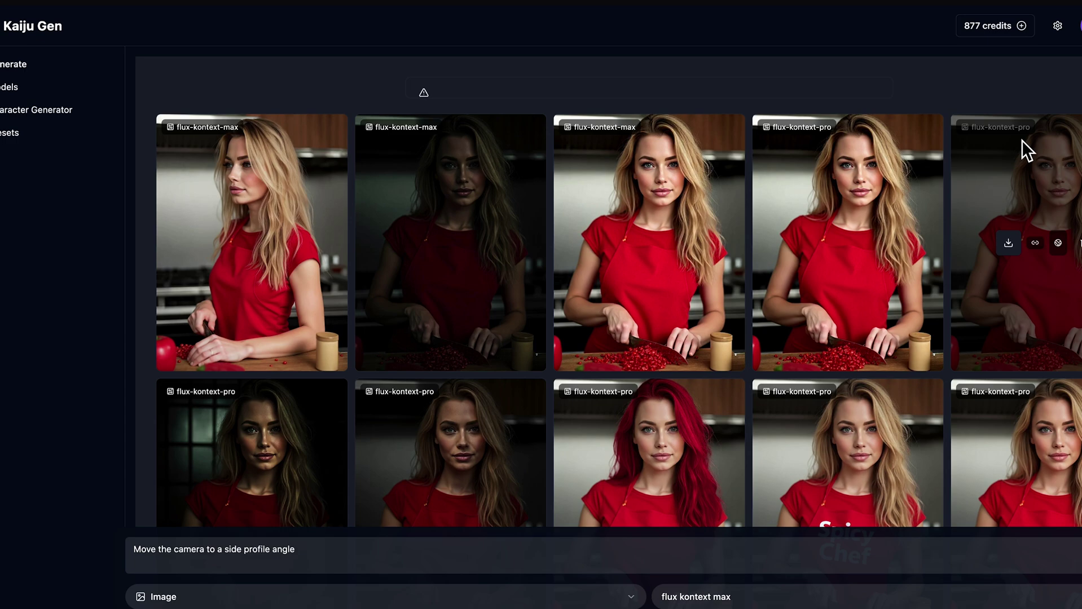
# Switch the generation model to Kontext Omni
pyautogui.click(688, 596)
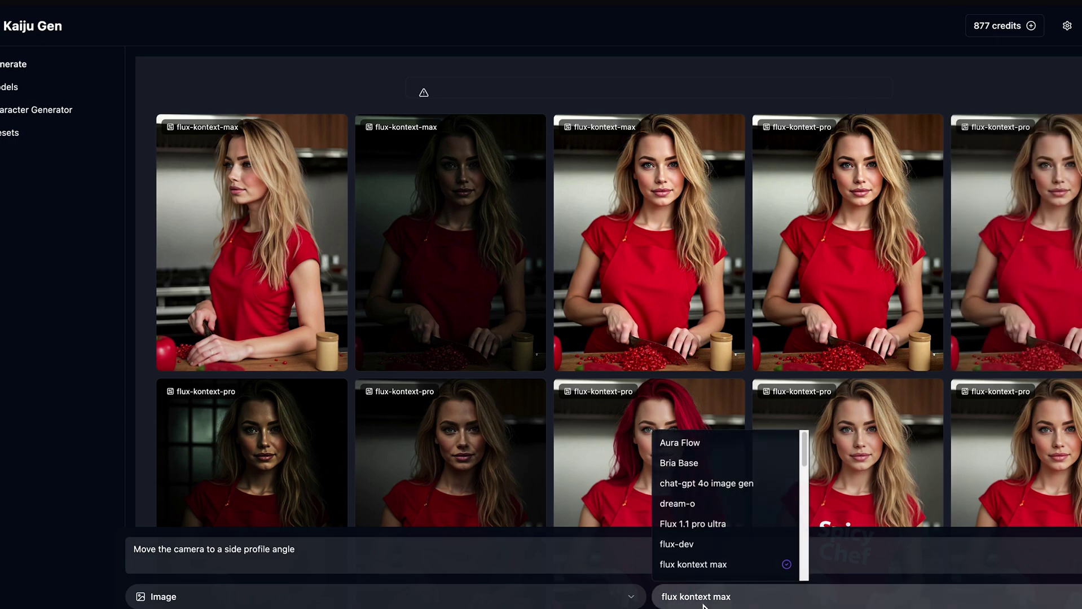
pyautogui.scroll(-5, 716, 564)
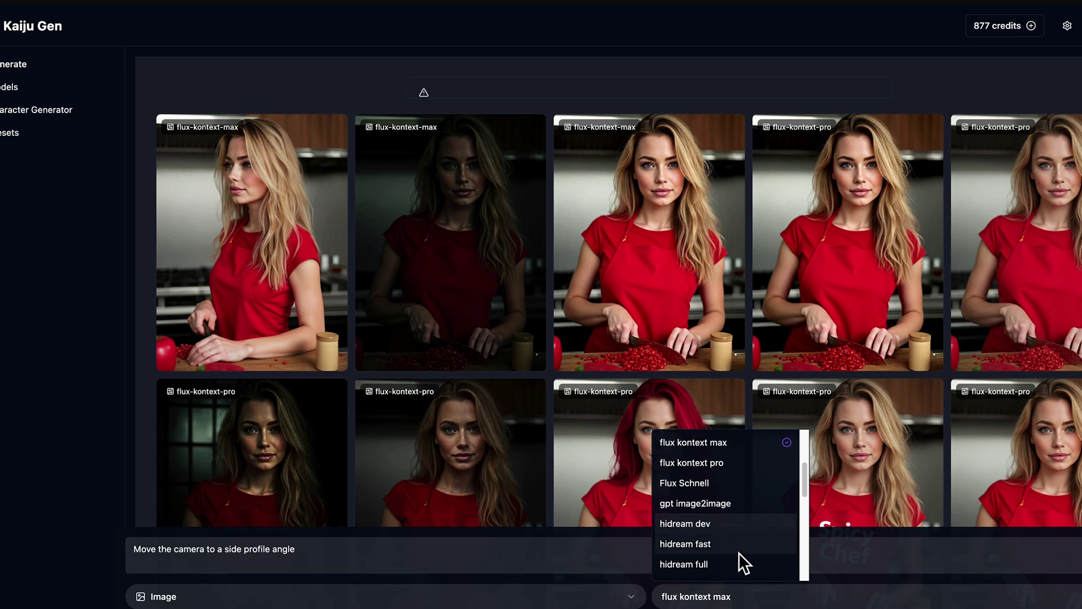
pyautogui.scroll(-2, 748, 542)
pyautogui.click(679, 495)
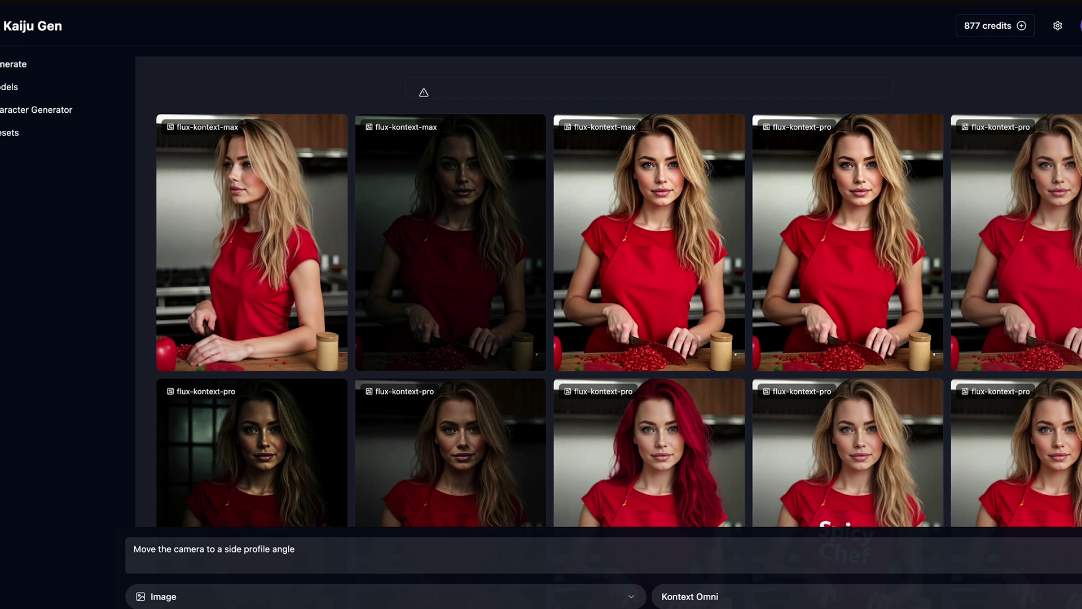
# Open the omni reference images and step through slots Image 2, Image 3 and the empty Image 4
pyautogui.click(158, 596)
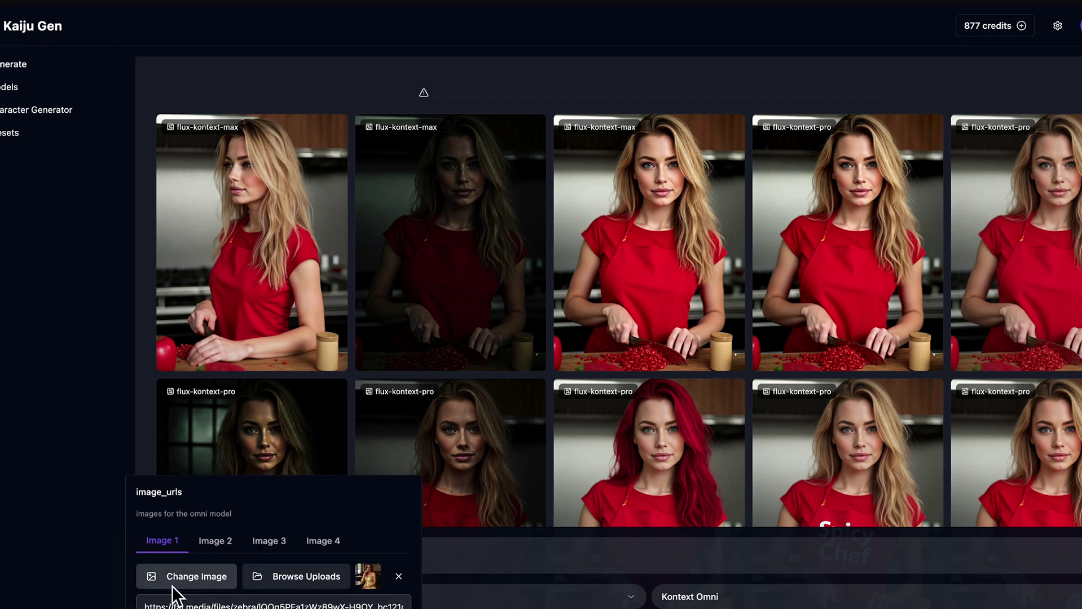
pyautogui.moveTo(529, 454)
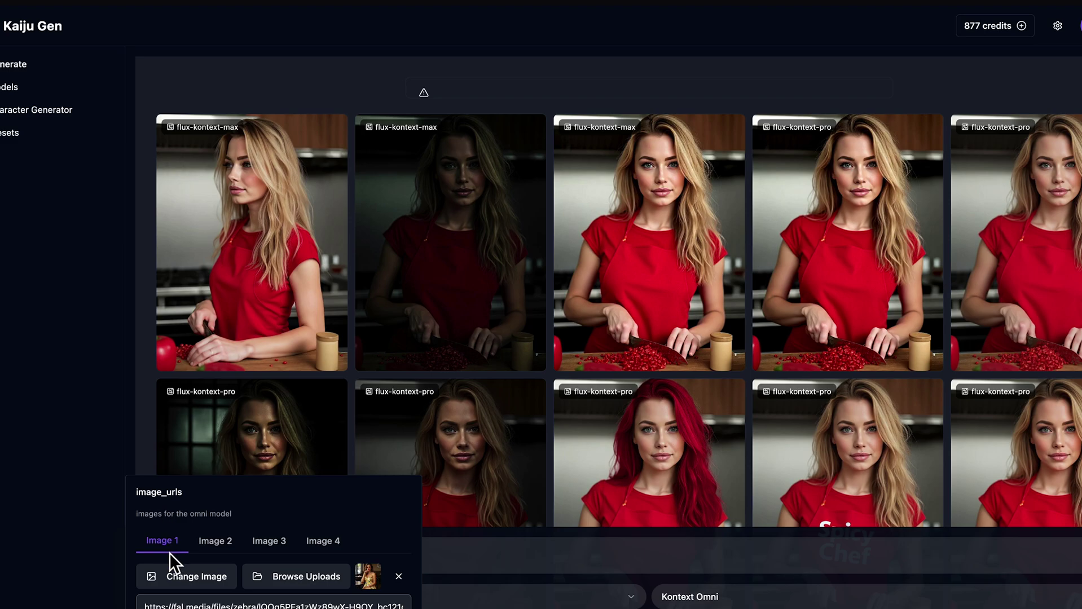
pyautogui.click(226, 542)
pyautogui.click(265, 543)
pyautogui.click(320, 545)
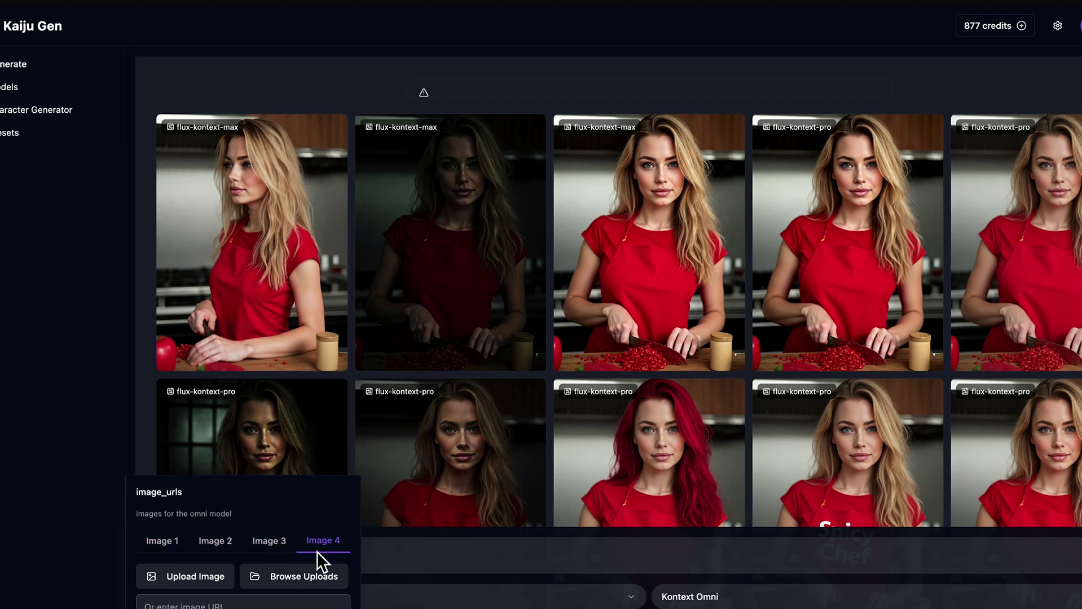
# Check the Image 1 reference in the input images panel, then close the panel
pyautogui.scroll(-15, 333, 452)
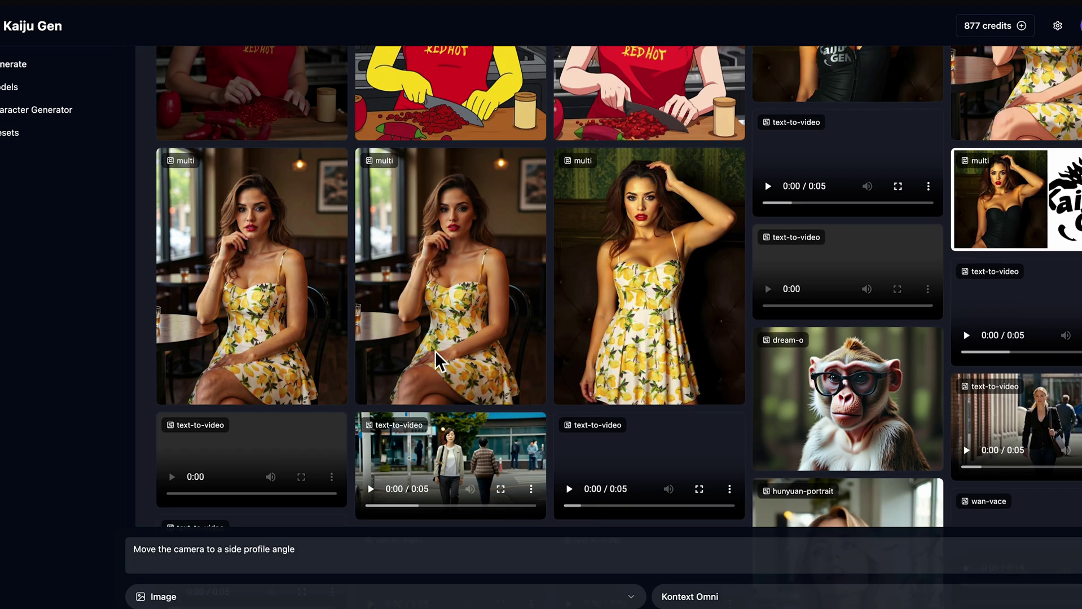
pyautogui.scroll(-8, 614, 321)
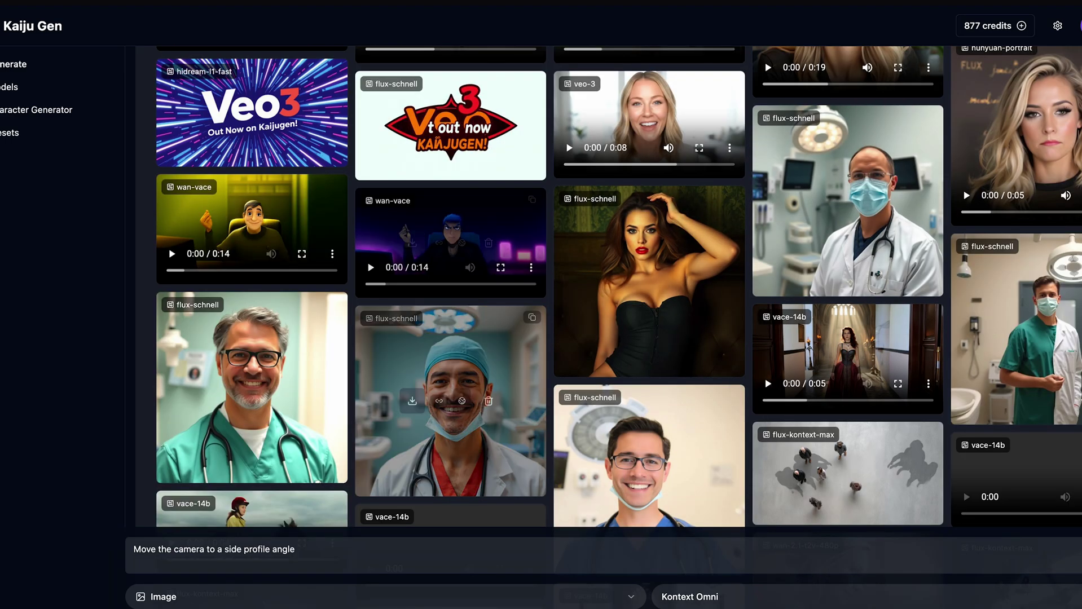
pyautogui.click(156, 597)
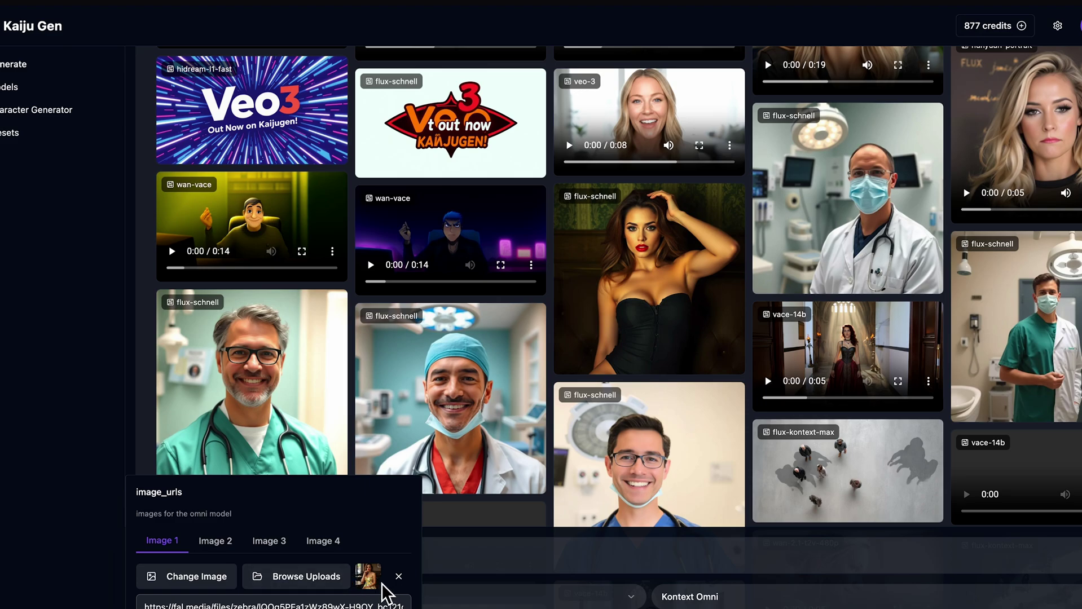
pyautogui.scroll(2, 379, 290)
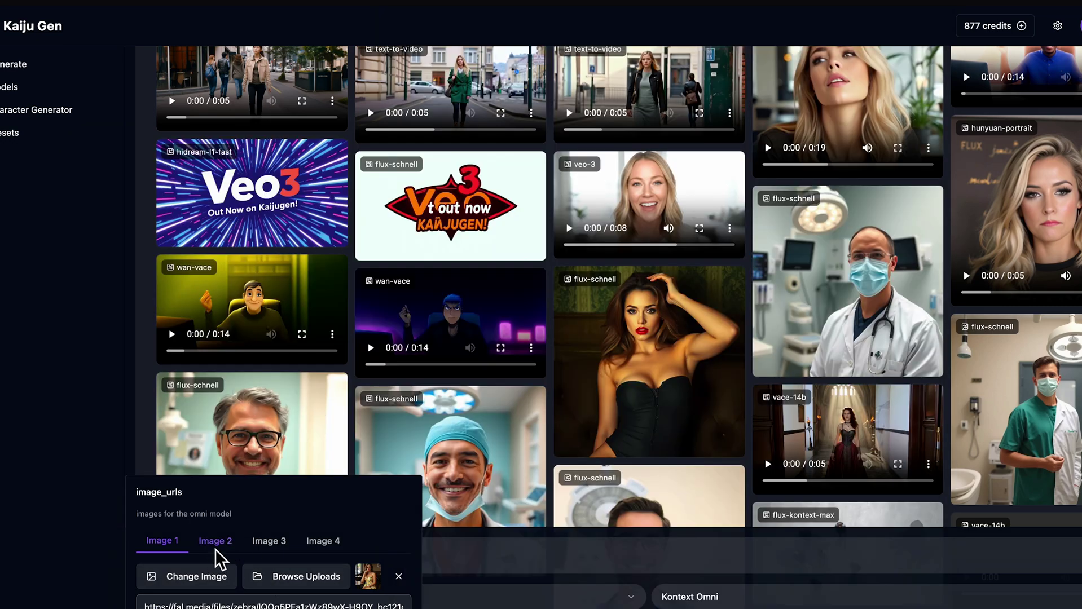
pyautogui.click(176, 581)
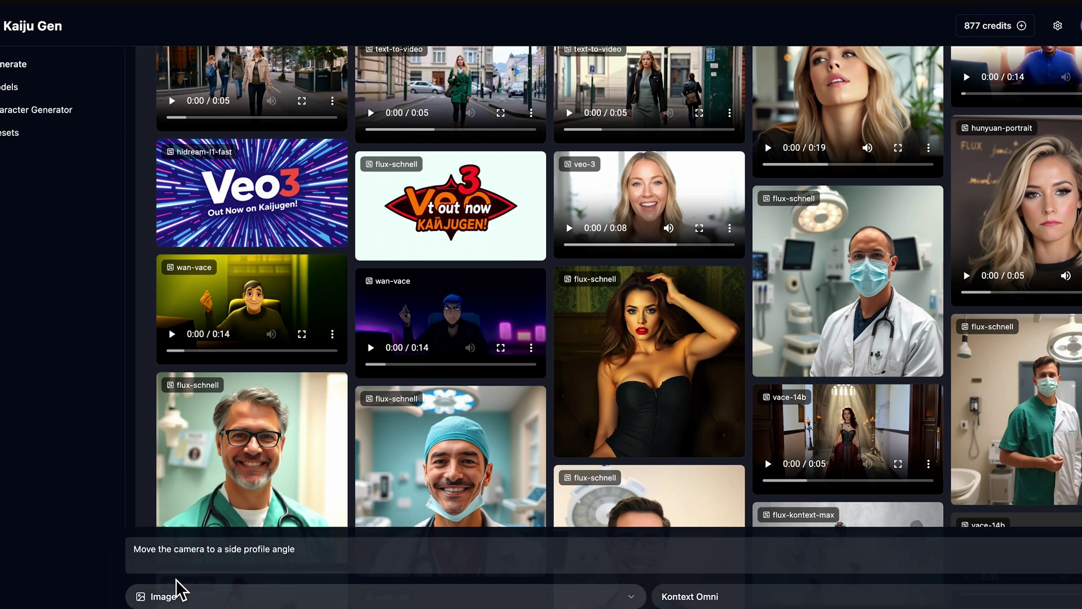
# Replace the prompt with 'Put the yellow dress on the woman'
pyautogui.click(176, 552)
pyautogui.press('super+a')
pyautogui.write('Put the ')
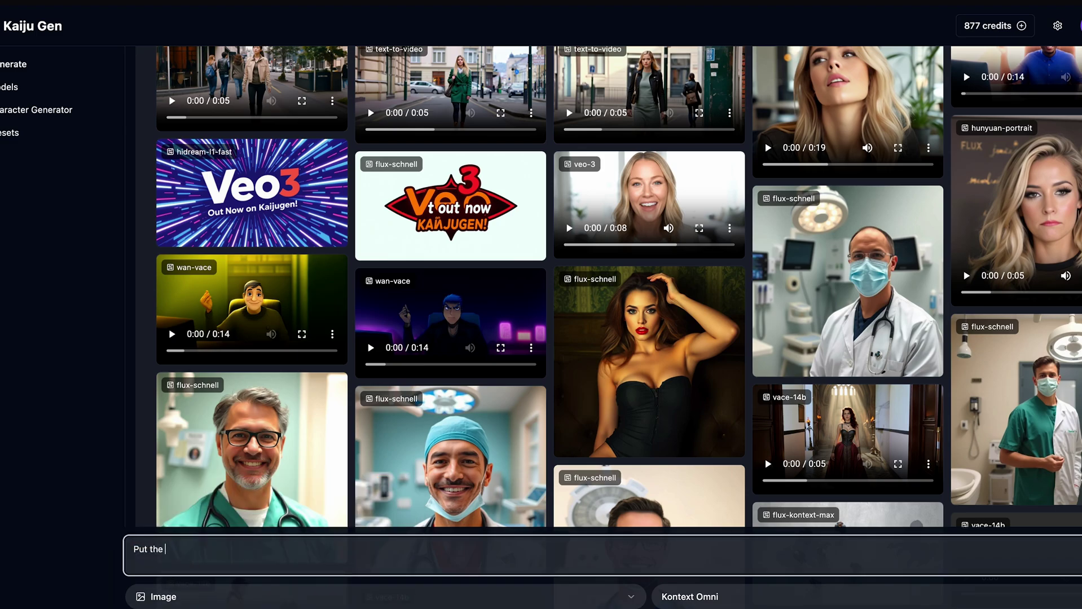
pyautogui.write('yellow dress on the wom')
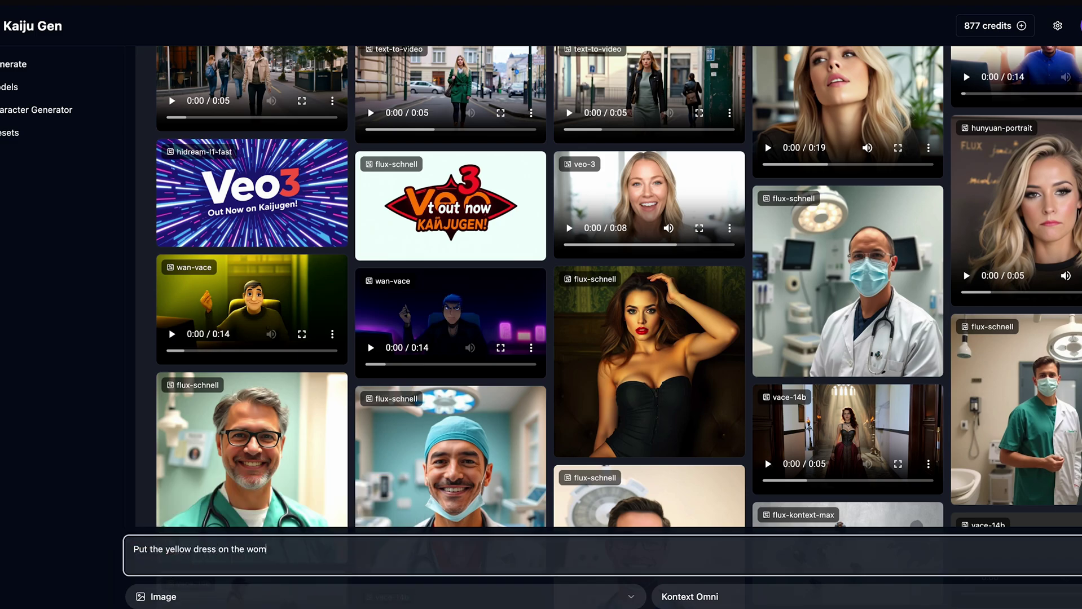
pyautogui.write('an')
pyautogui.scroll(2, 381, 466)
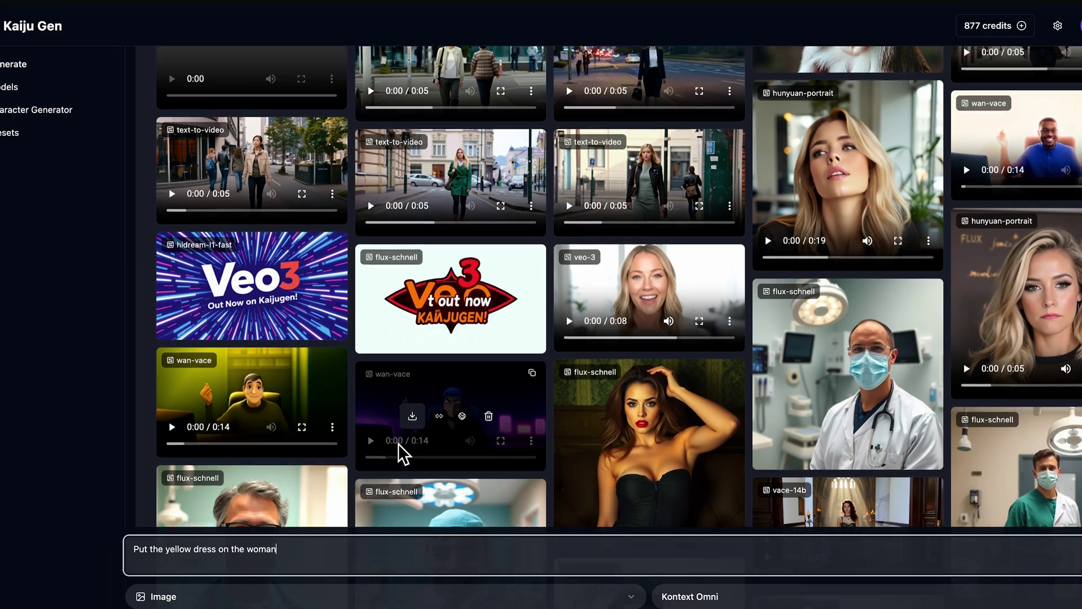
pyautogui.scroll(3, 397, 443)
pyautogui.click(639, 114)
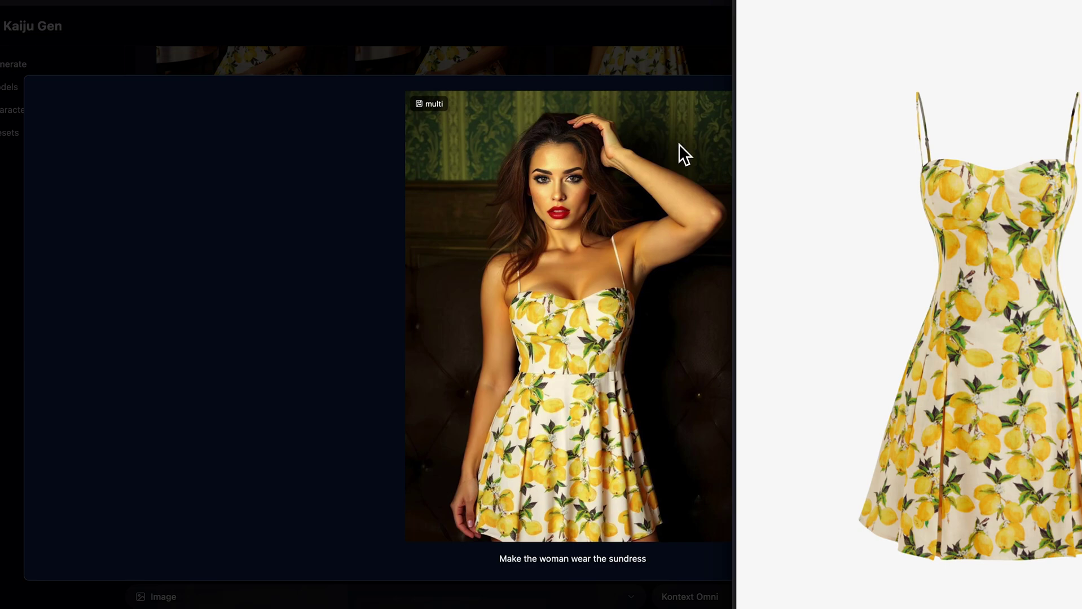
pyautogui.press('space')
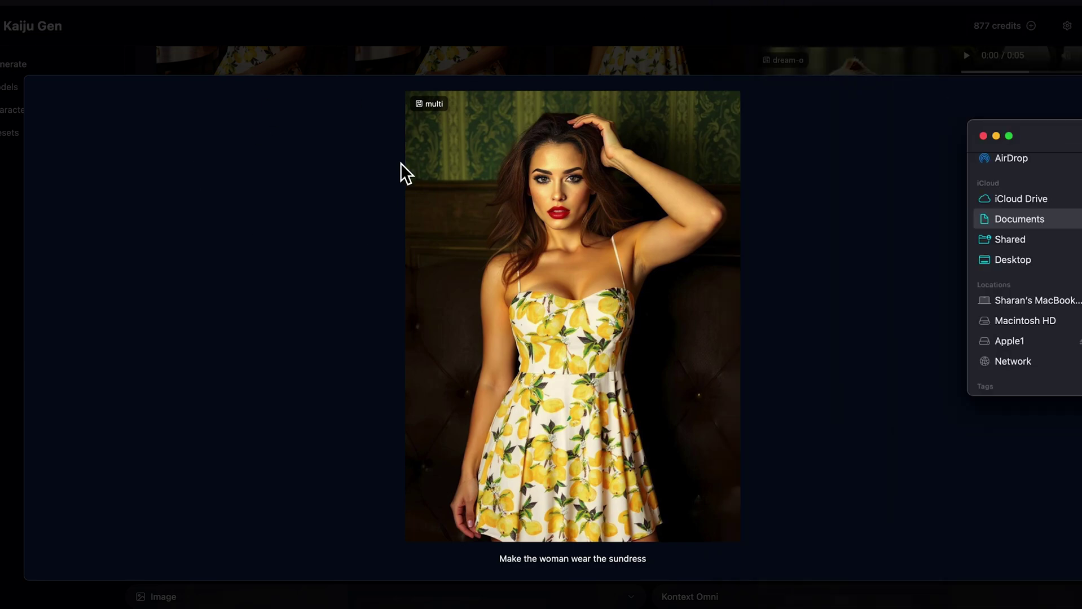
# Copy the image links of the standing woman and the seated cafe photo
pyautogui.click(410, 37)
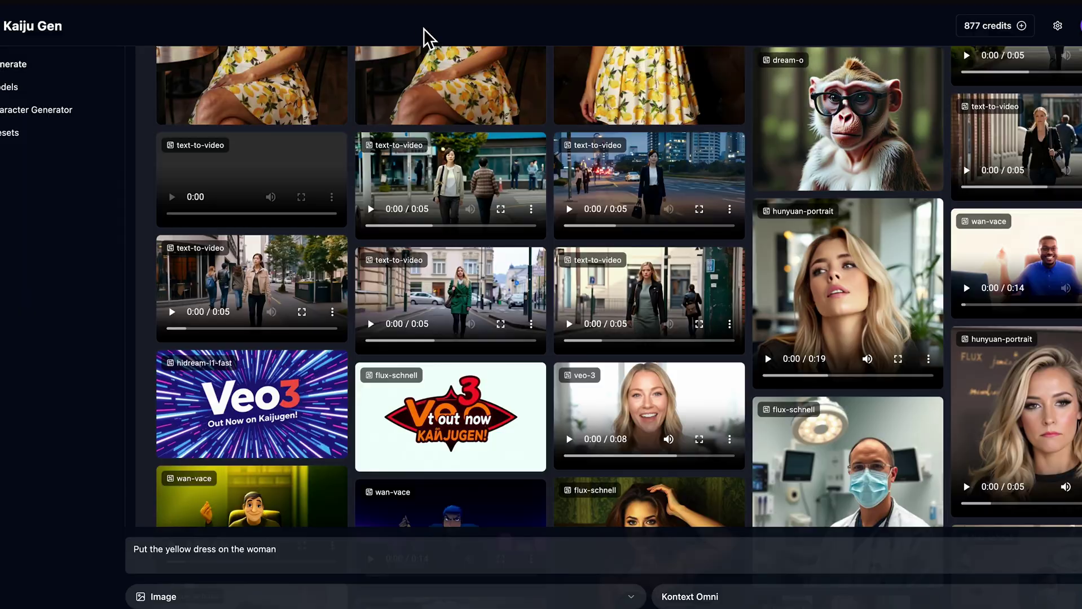
pyautogui.scroll(-1, 586, 141)
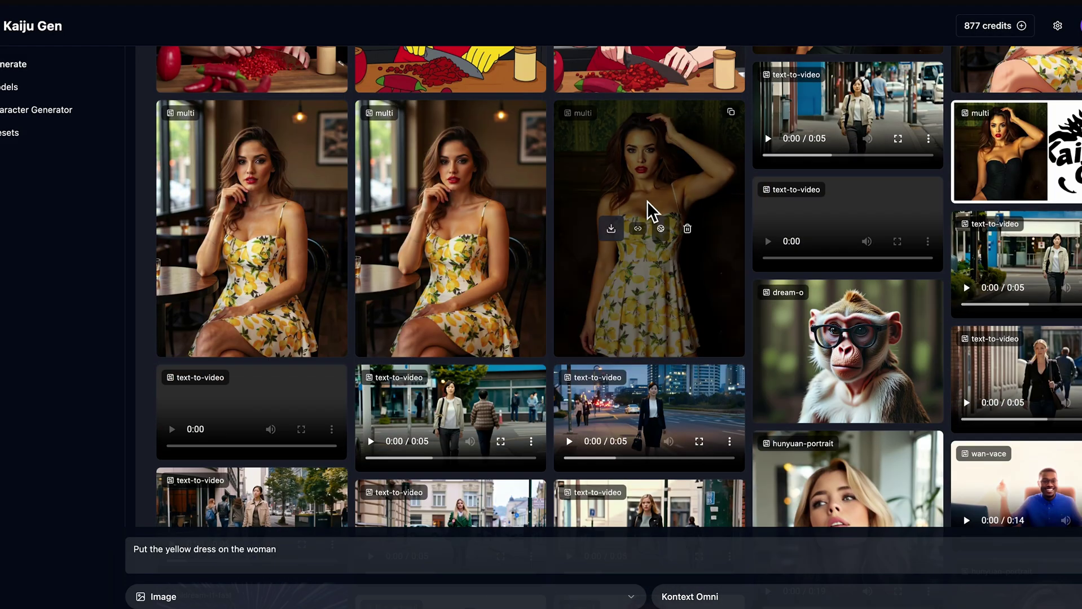
pyautogui.click(638, 228)
pyautogui.tripleClick(169, 556)
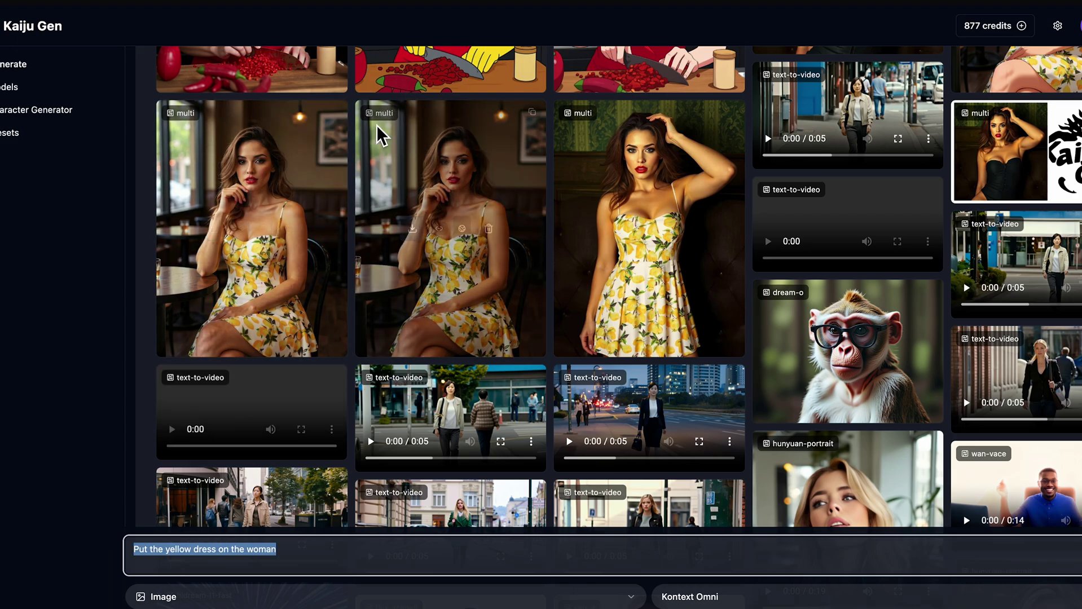
pyautogui.click(439, 229)
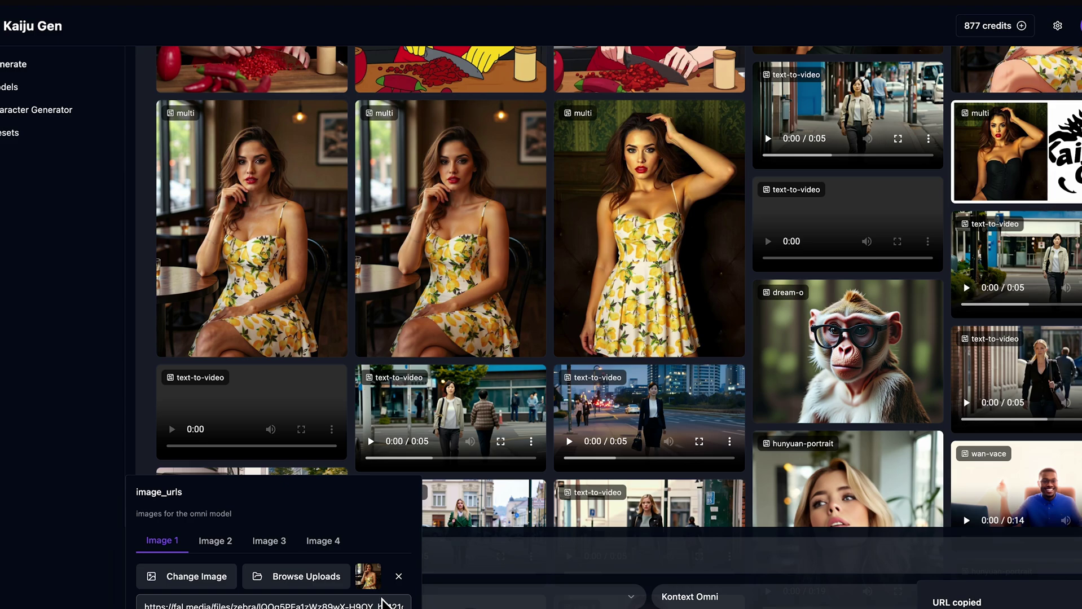
# Show the Image 2 slot and preview the anime reference GssidldXUAACq1v.jpeg and the anime chef image
pyautogui.click(219, 541)
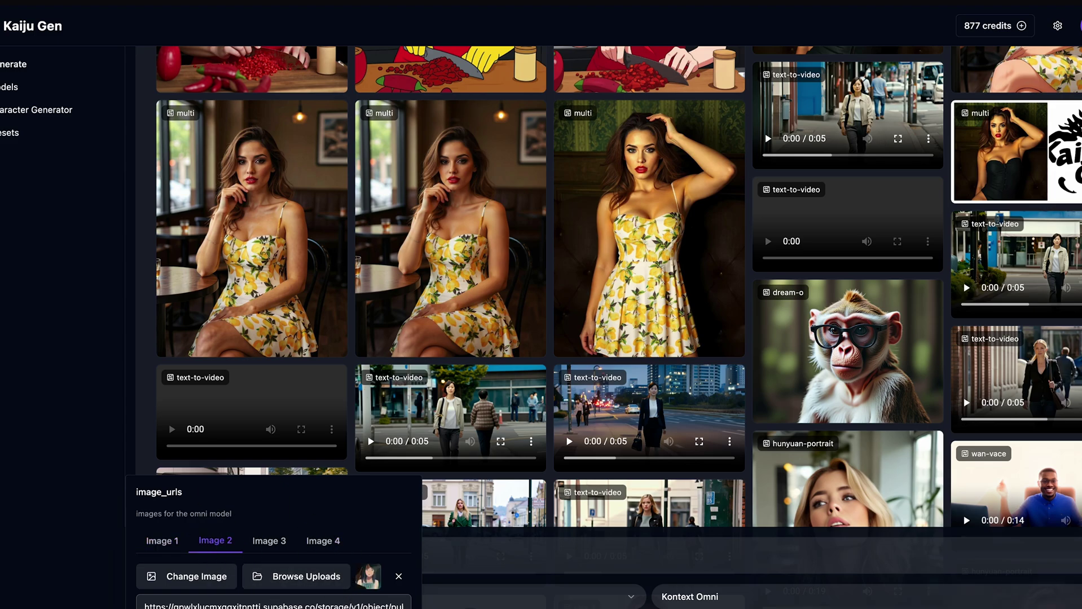
pyautogui.press('super+Tab')
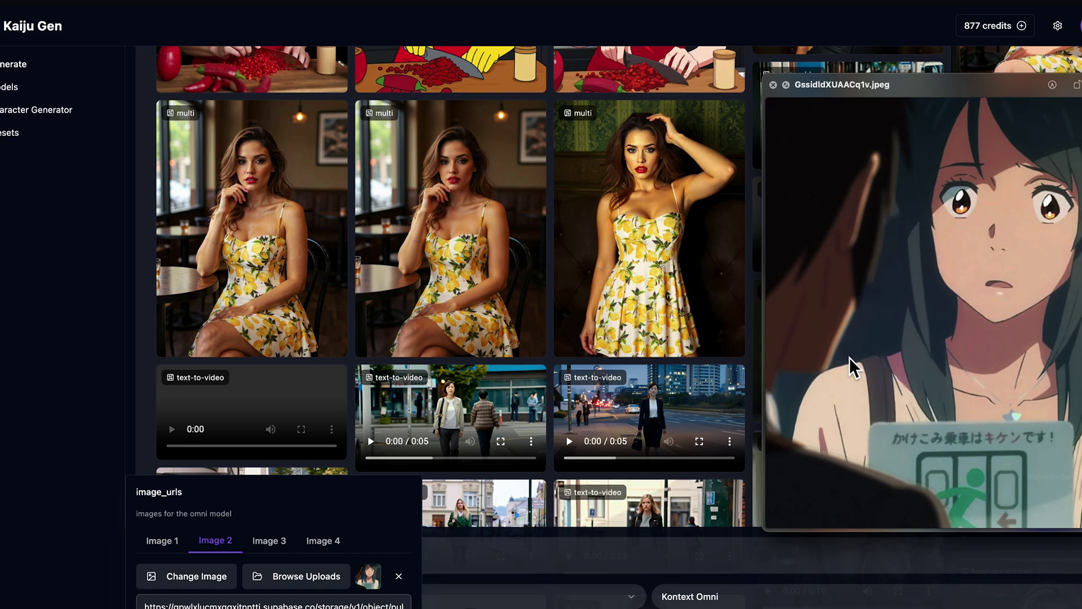
pyautogui.scroll(10, 293, 226)
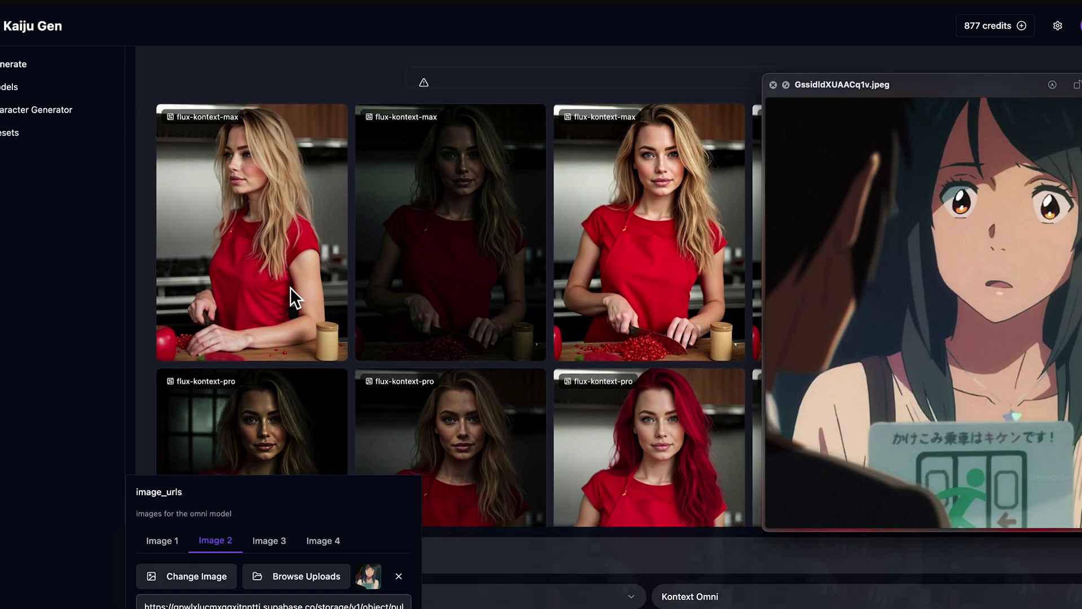
pyautogui.scroll(-3, 339, 350)
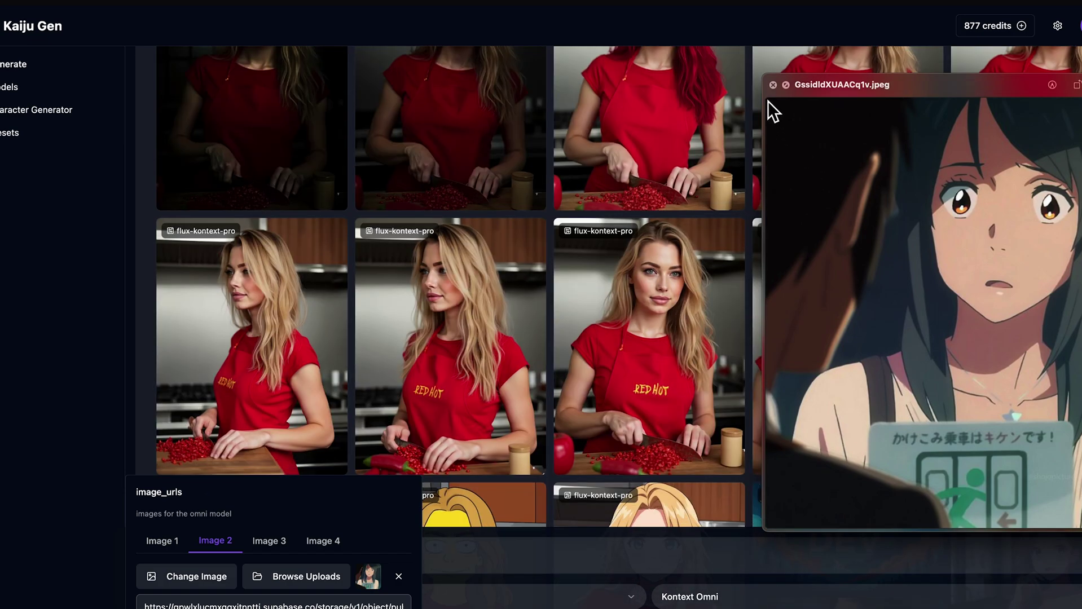
pyautogui.click(773, 86)
pyautogui.click(778, 422)
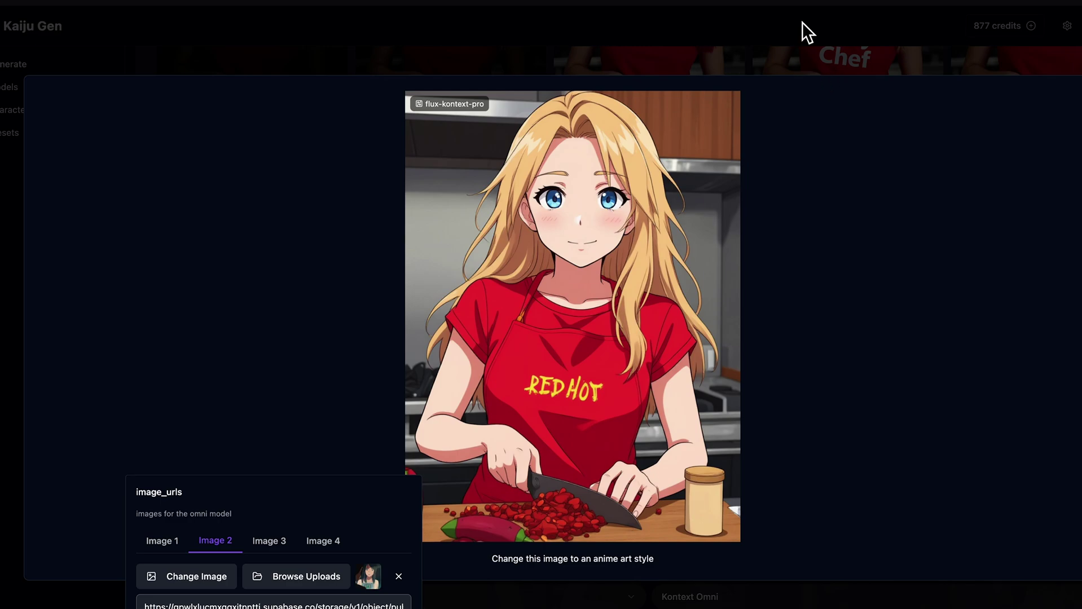
pyautogui.click(834, 54)
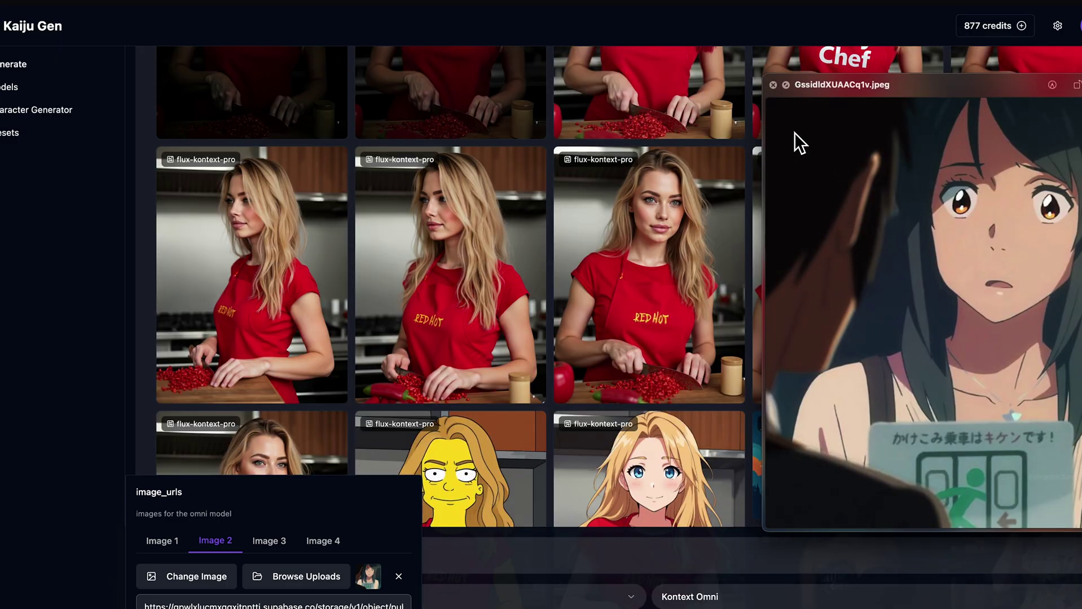
pyautogui.press('space')
# View the anime cafe result, then paste 'Apply the art style to the woman sitting in the cafe' as the prompt
pyautogui.scroll(-3, 1044, 436)
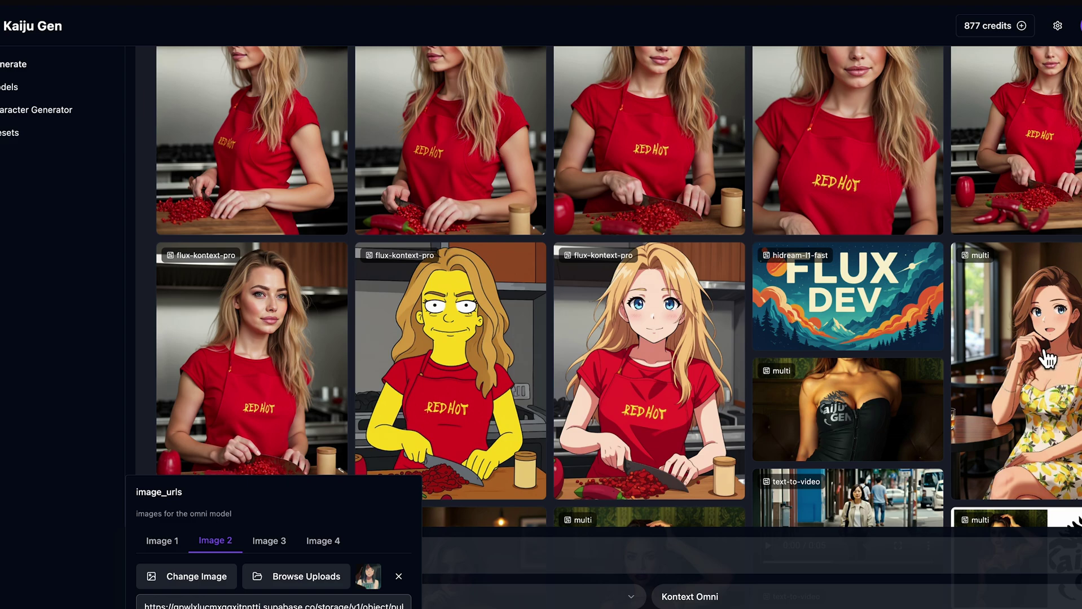
pyautogui.click(1044, 436)
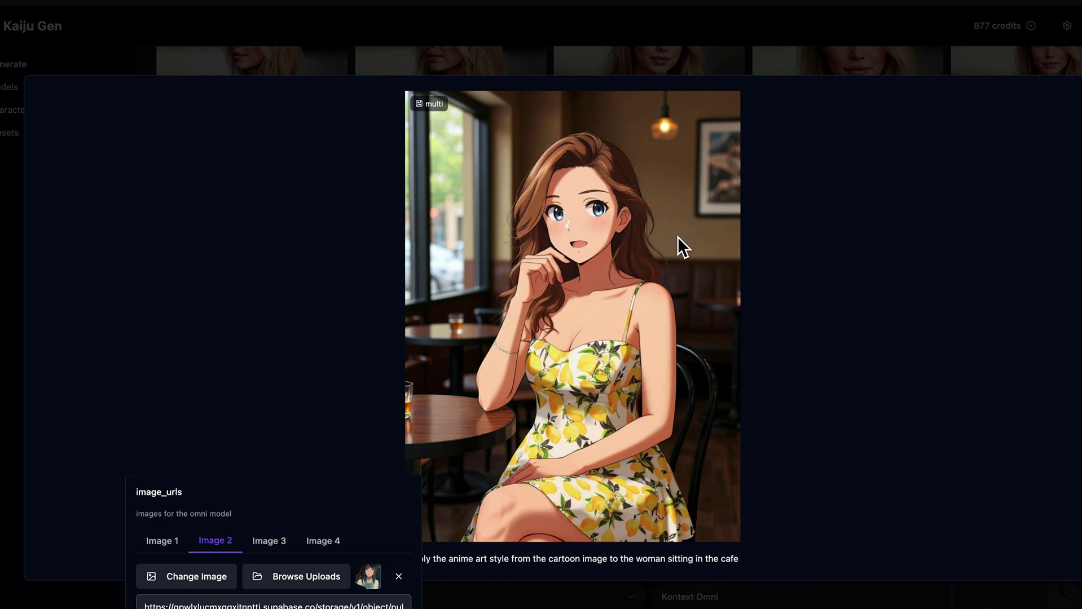
pyautogui.press('Escape')
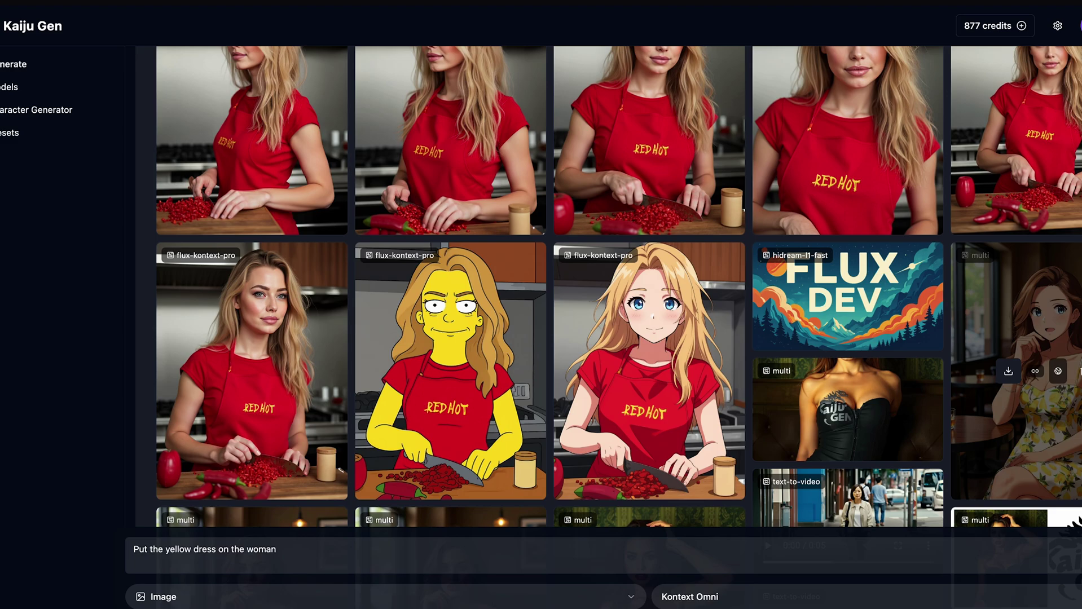
pyautogui.hotkey('ctrl', 'a')
pyautogui.hotkey('ctrl', 'v')
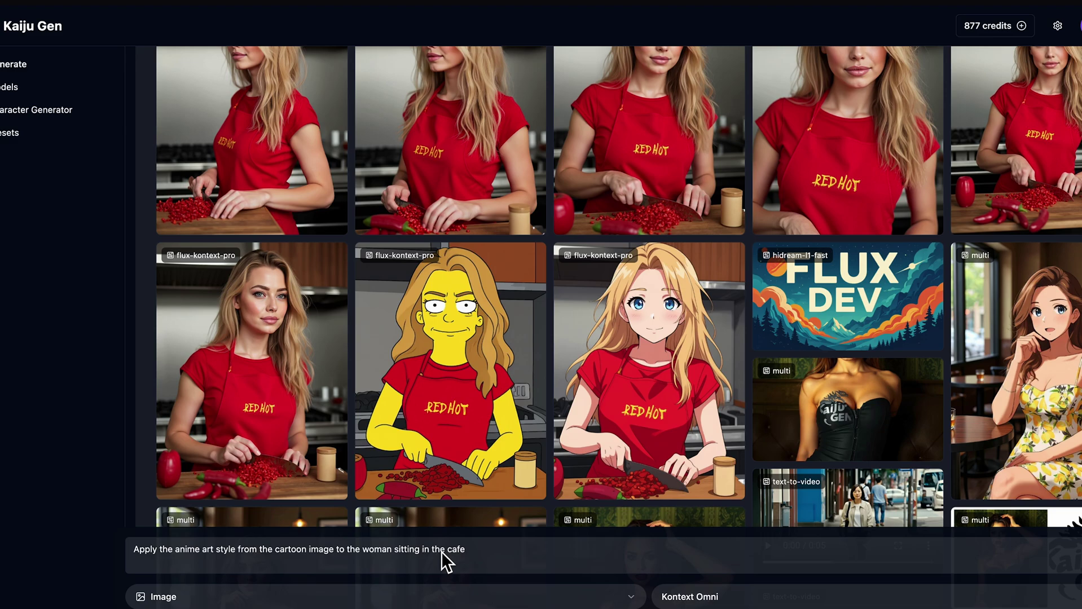
# View the original cafe photo at full size
pyautogui.scroll(-4, 508, 406)
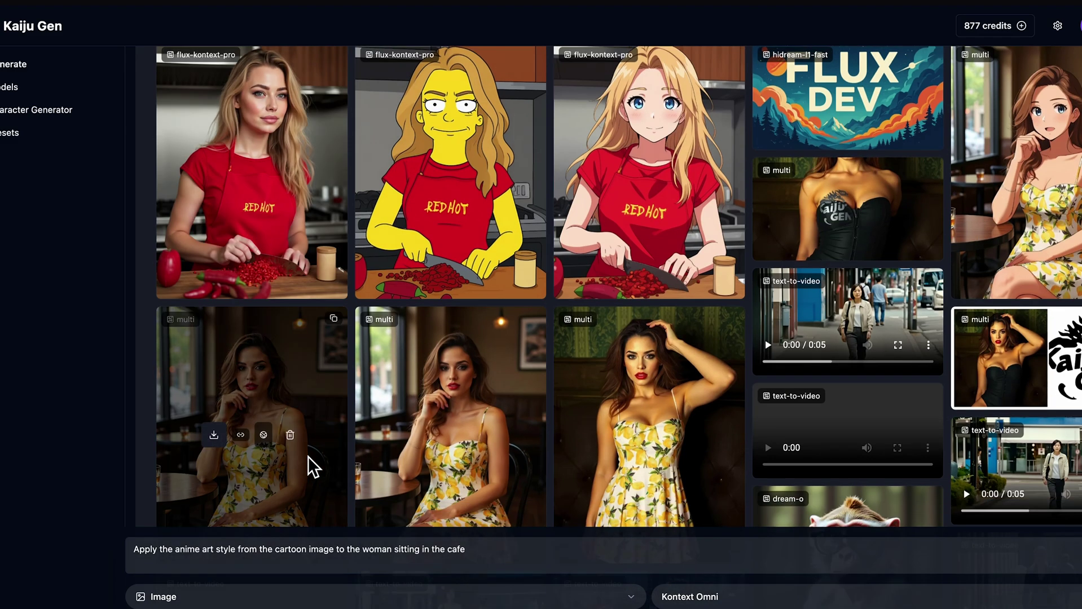
pyautogui.click(307, 456)
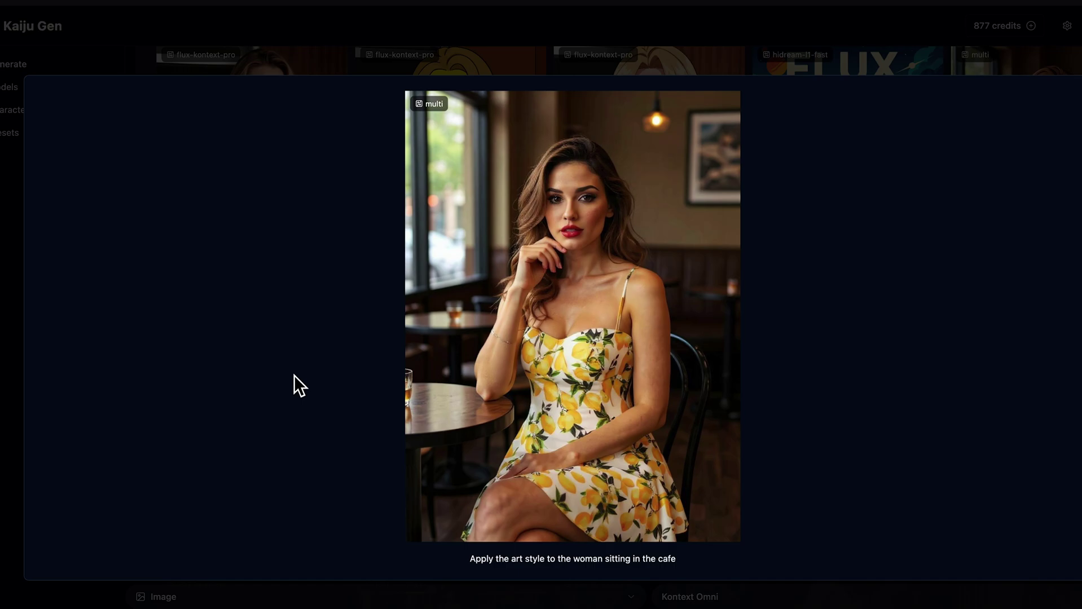
pyautogui.click(1075, 92)
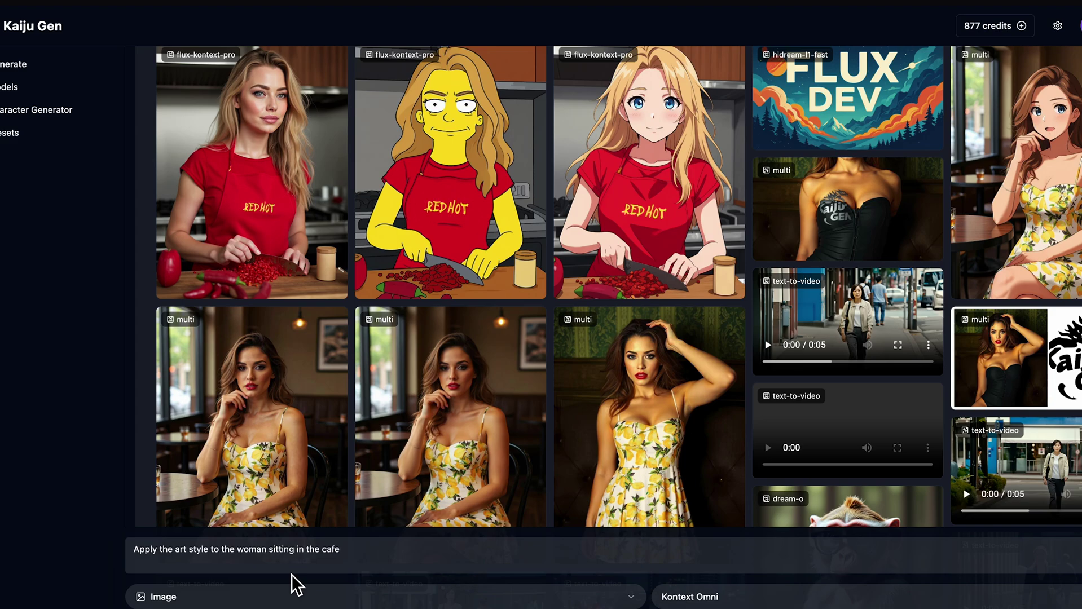
pyautogui.scroll(10, 411, 305)
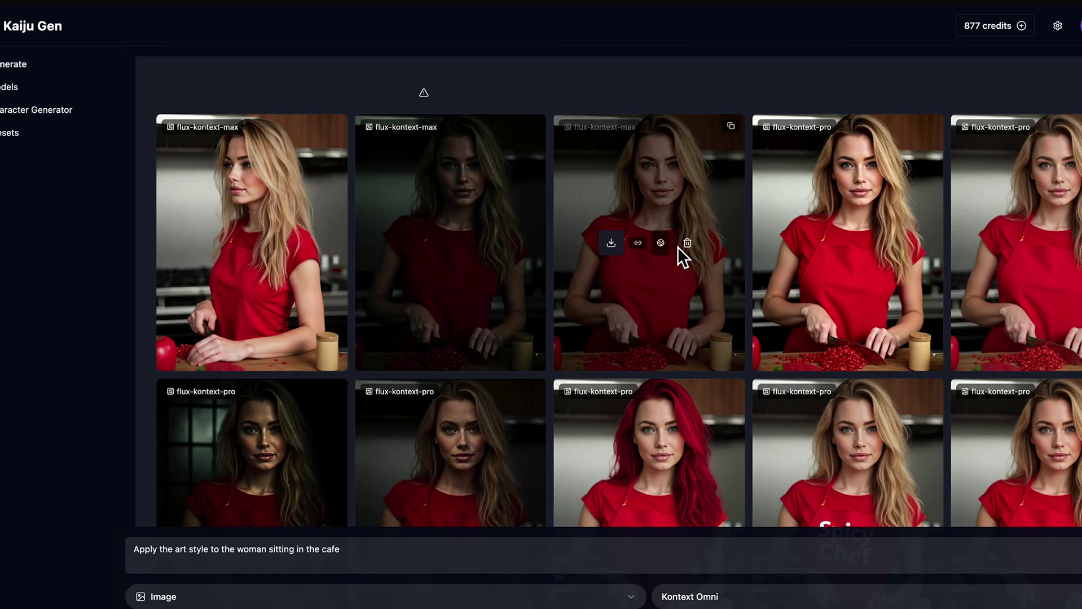
# Copy the kitchen photo link and set omni Image 2 to the uploaded Kaiju Gen logo
pyautogui.click(637, 244)
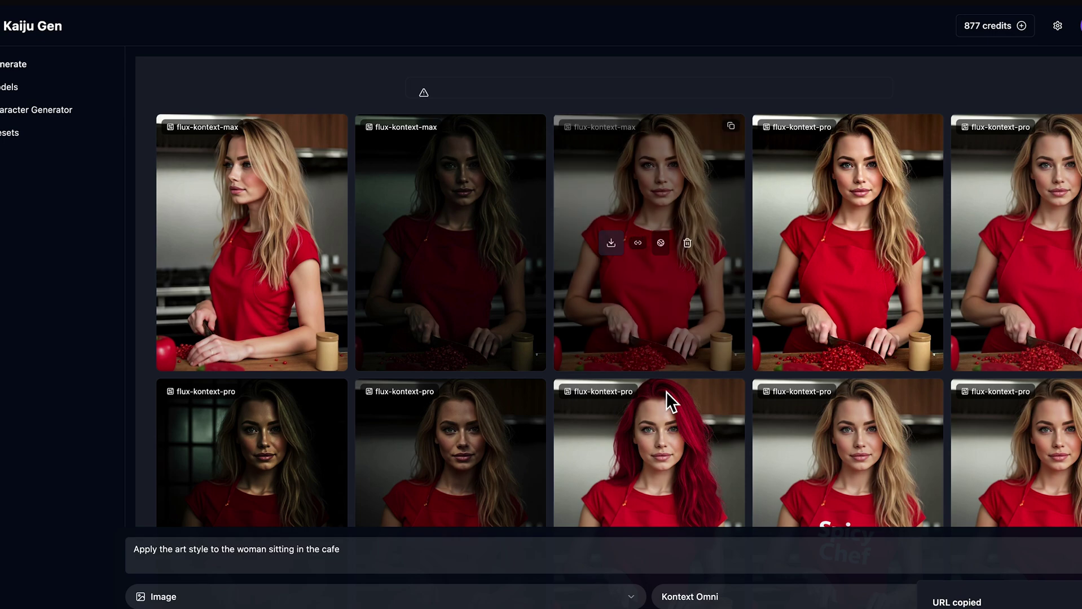
pyautogui.click(157, 597)
pyautogui.click(215, 541)
pyautogui.click(306, 576)
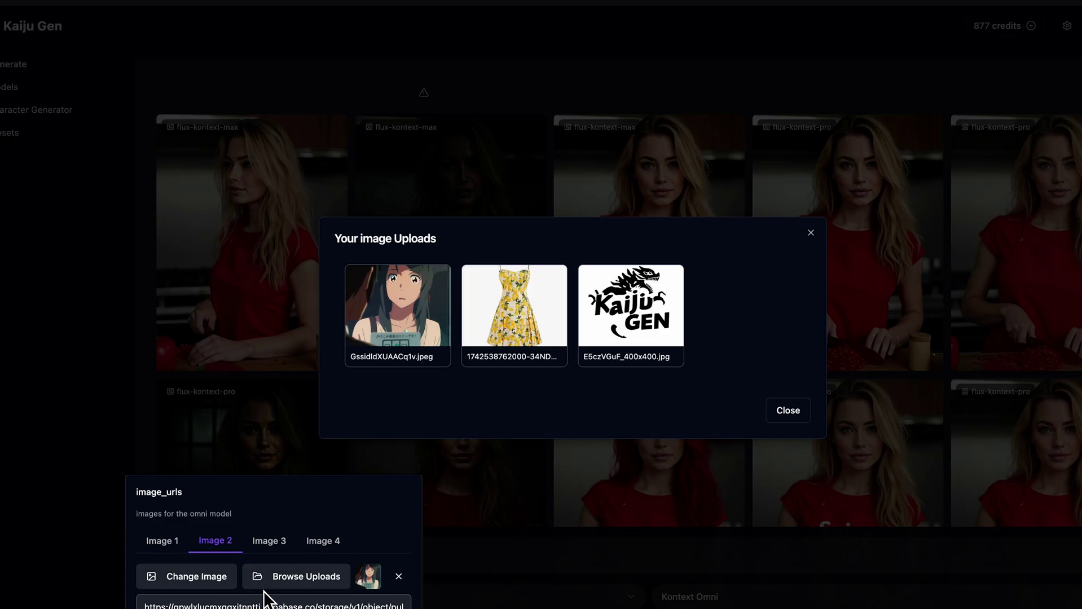
pyautogui.click(634, 330)
# Generate with the prompt 'Apply the logo to the woman's apron'
pyautogui.tripleClick(300, 558)
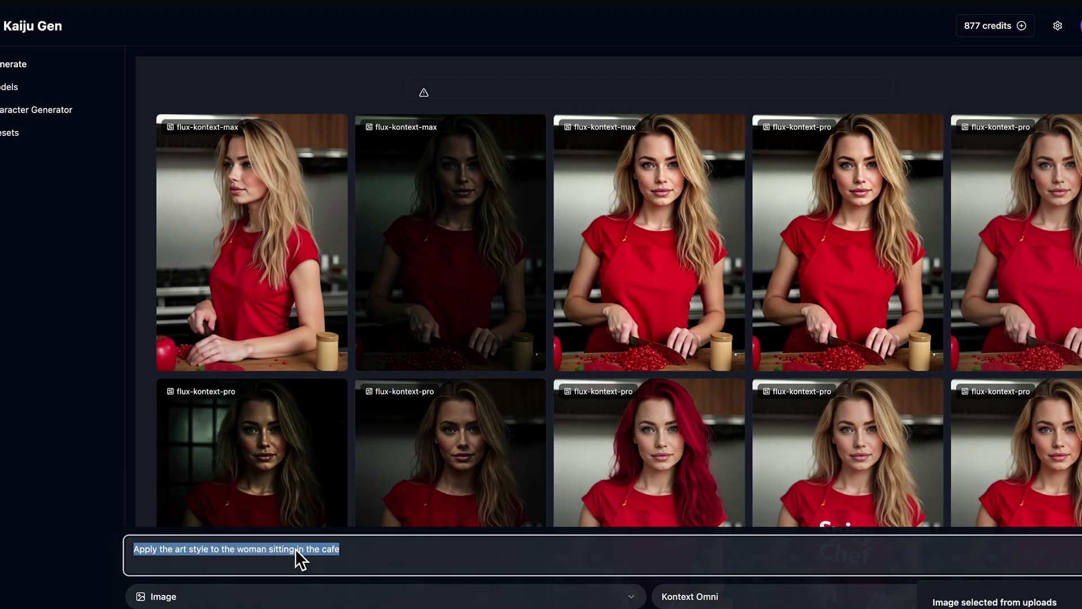
pyautogui.write('Apply the logo to the ')
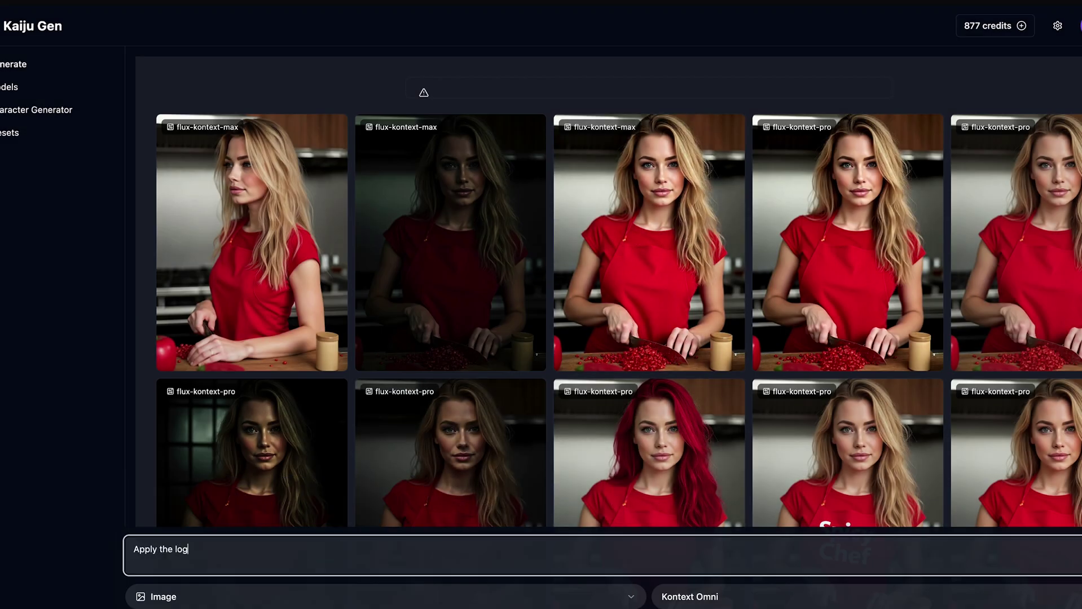
pyautogui.write("woman's apron")
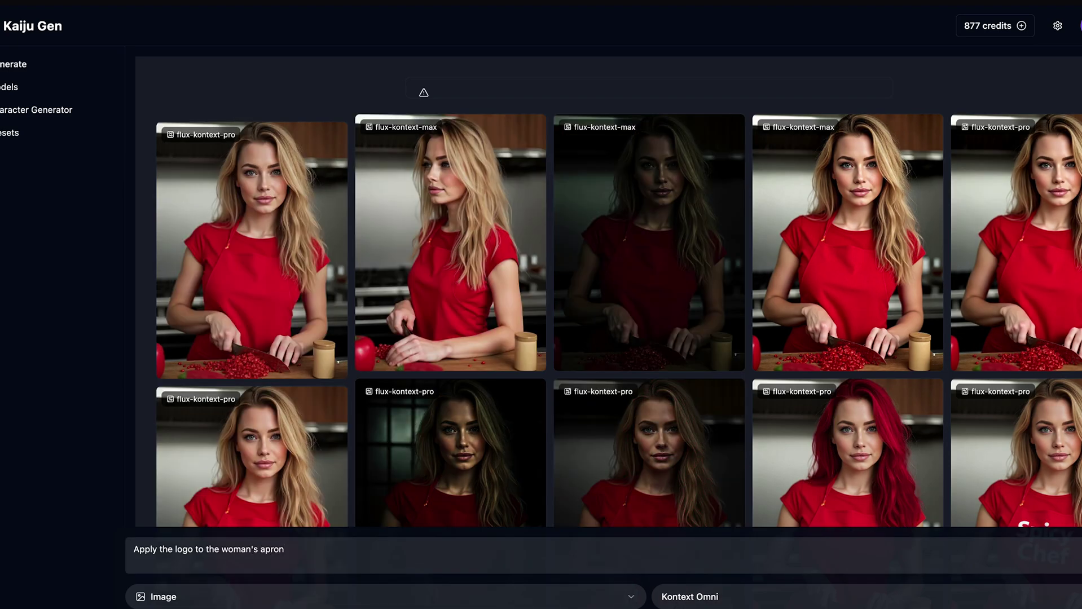
pyautogui.press('Return')
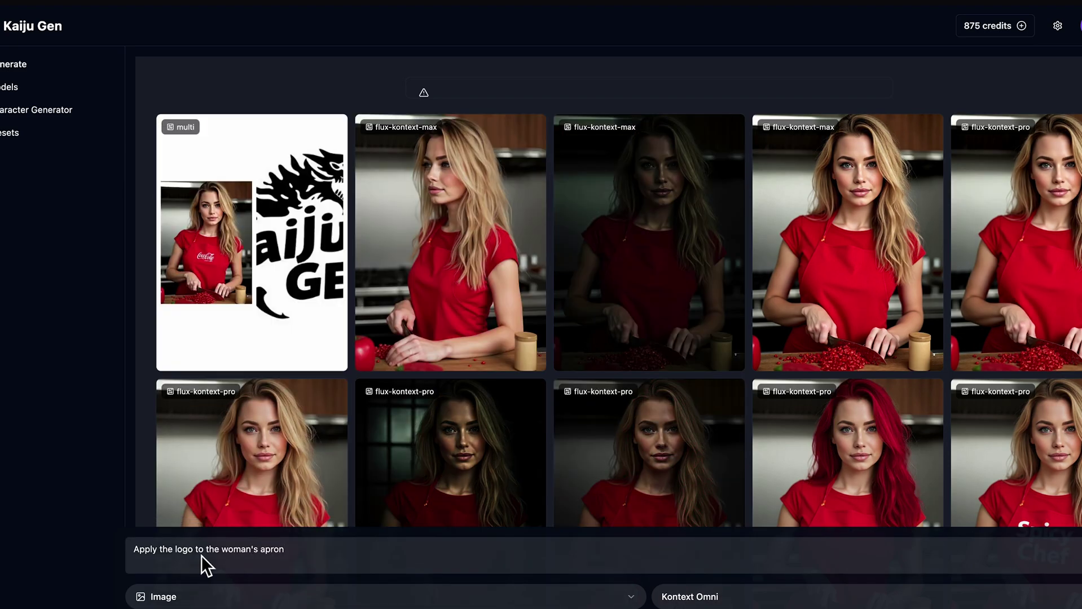
pyautogui.scroll(-10, 998, 273)
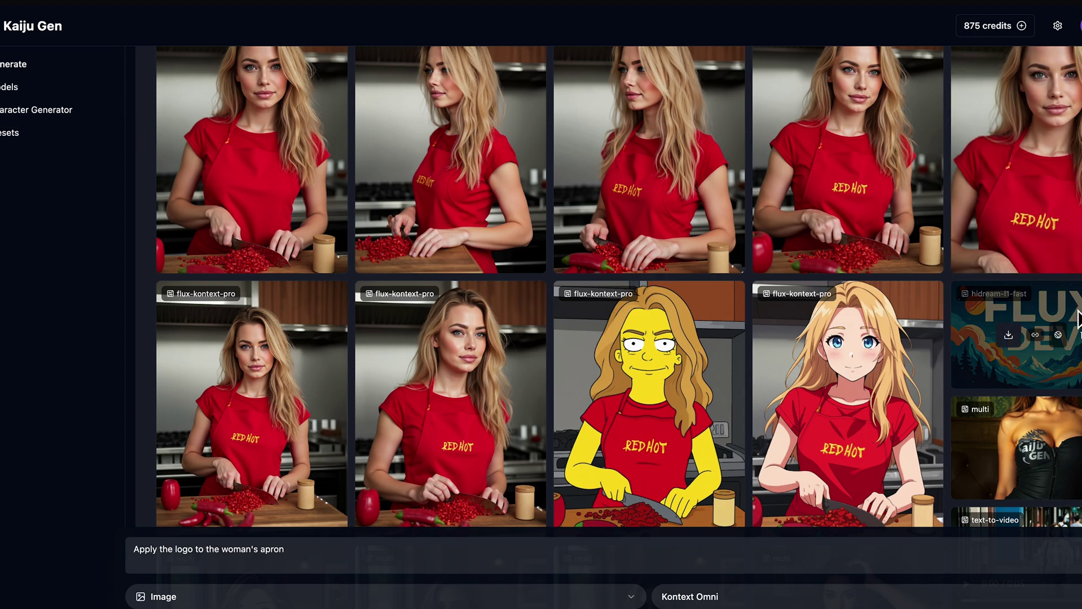
pyautogui.scroll(10, 1072, 318)
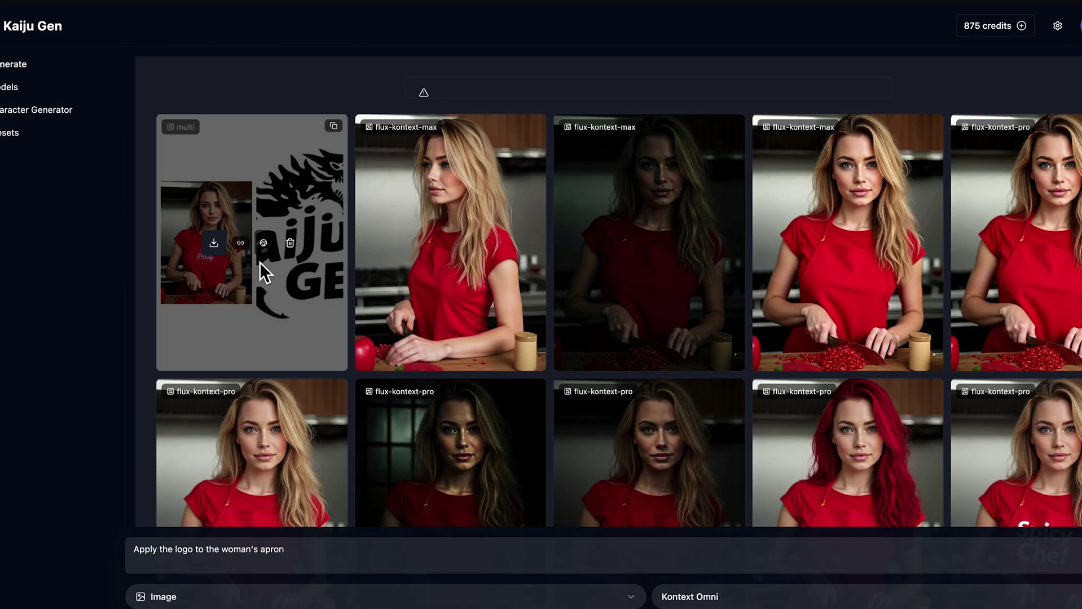
pyautogui.scroll(-1, 225, 542)
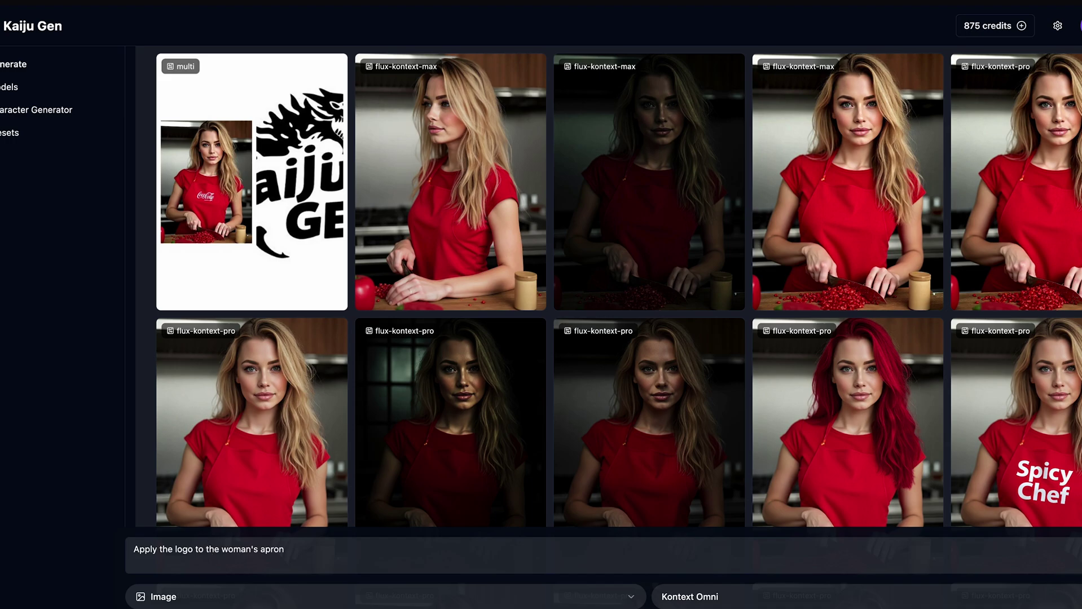
# Regenerate with the prompt revised to 'Place the black and white logo on the woman's red apron'
pyautogui.doubleClick(144, 557)
pyautogui.write('Place')
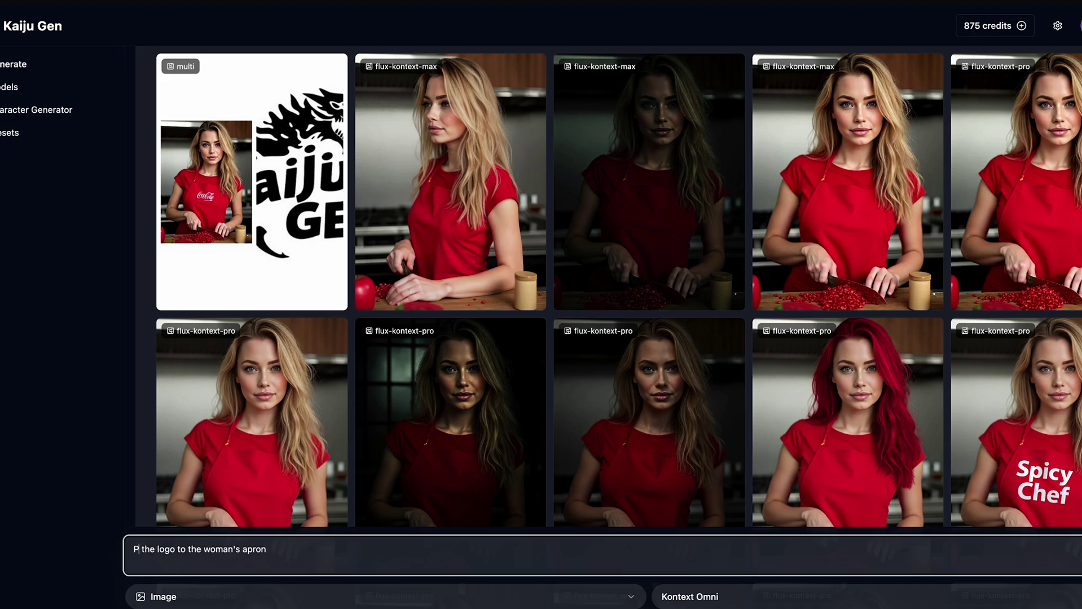
pyautogui.doubleClick(206, 549)
pyautogui.write('on')
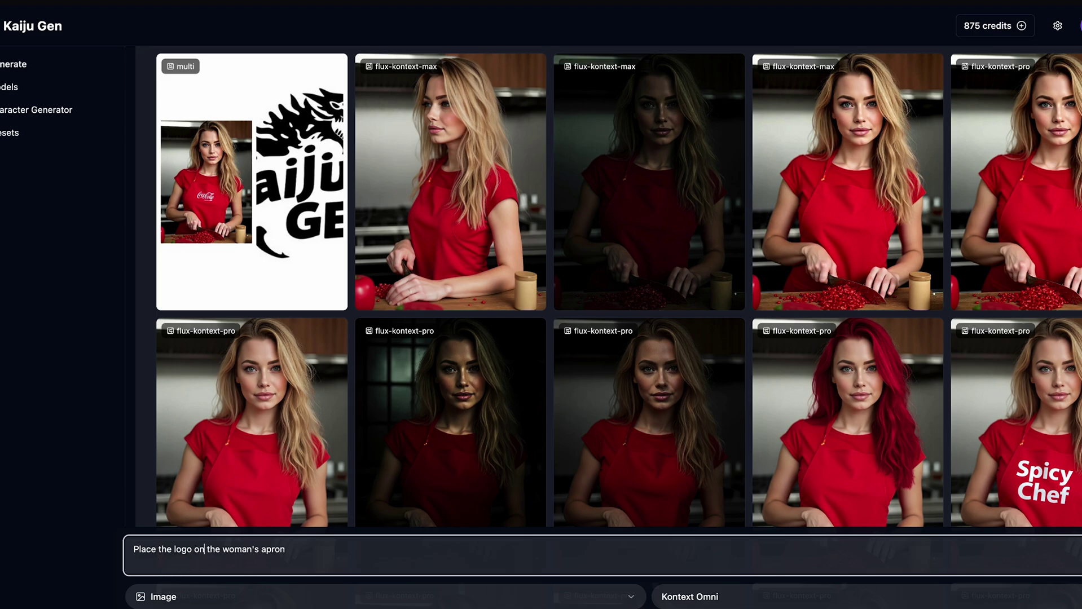
pyautogui.click(261, 549)
pyautogui.write('red')
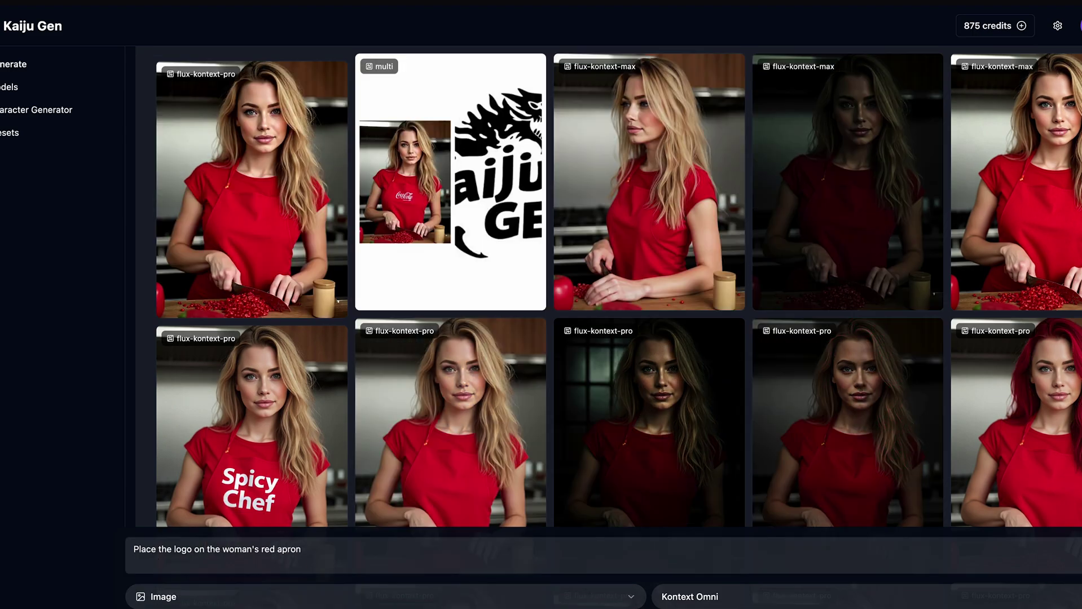
pyautogui.doubleClick(186, 549)
pyautogui.write('black and white logo')
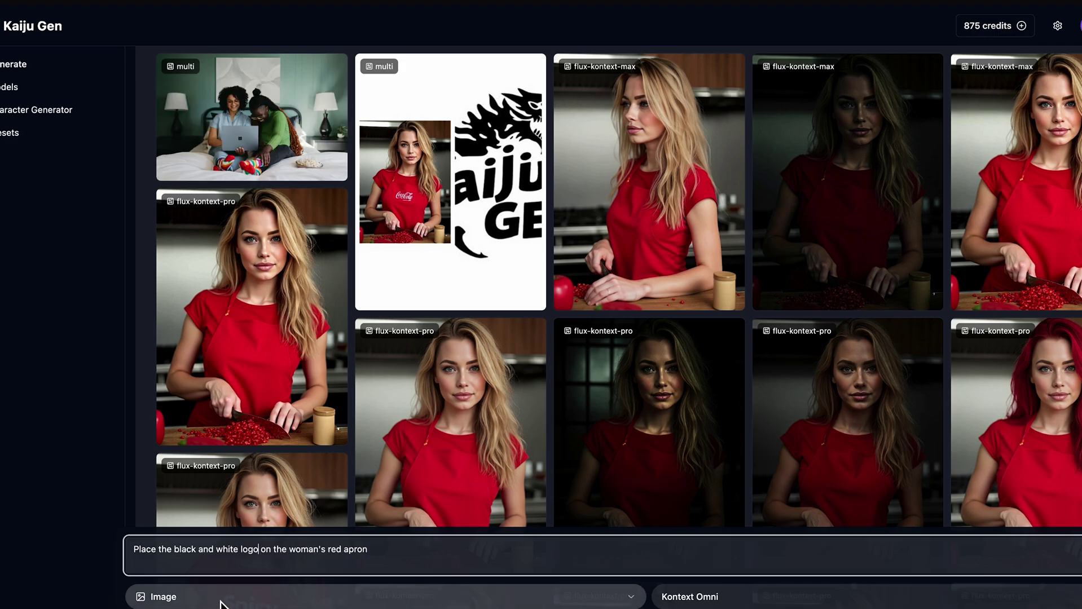
pyautogui.press('Return')
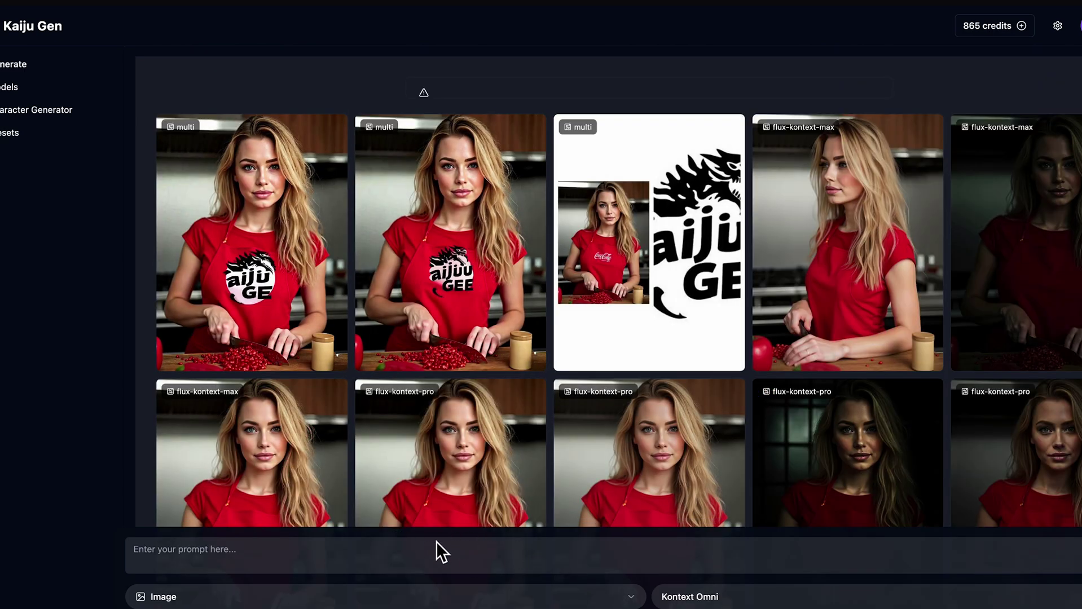
# Switch to Flux Schnell and generate 'Logo of a spicy pepper'
pyautogui.click(685, 596)
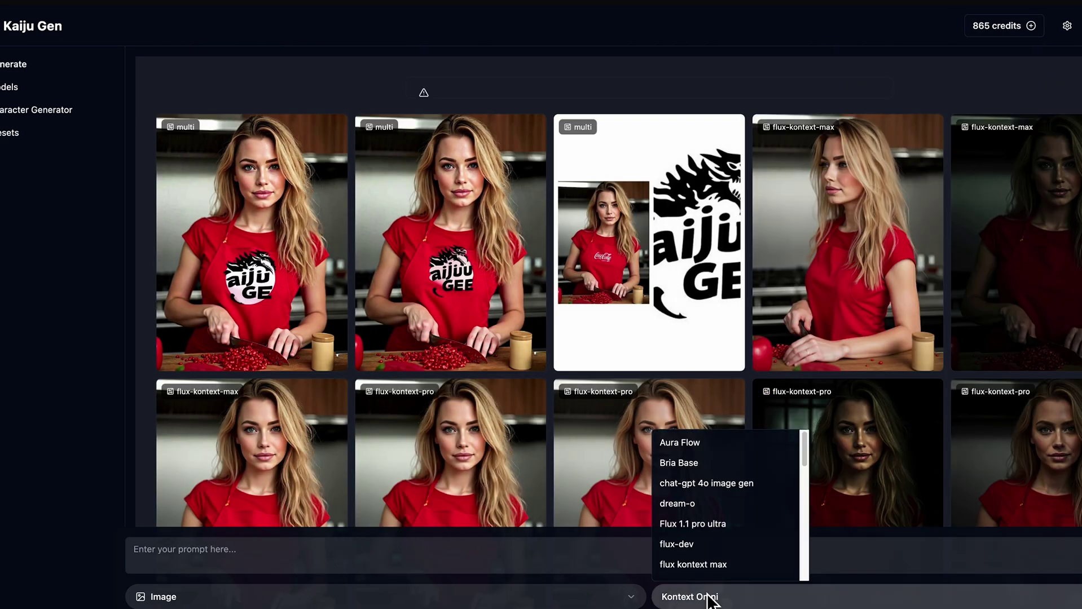
pyautogui.scroll(-3, 728, 536)
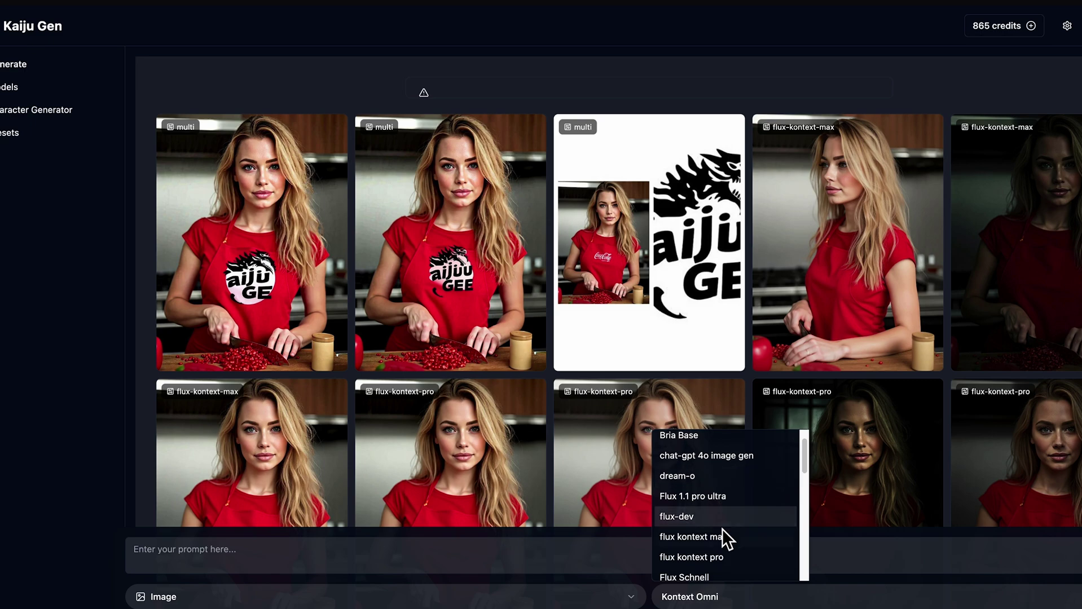
pyautogui.click(725, 550)
pyautogui.click(205, 552)
pyautogui.write('Logo of a spicy pepper')
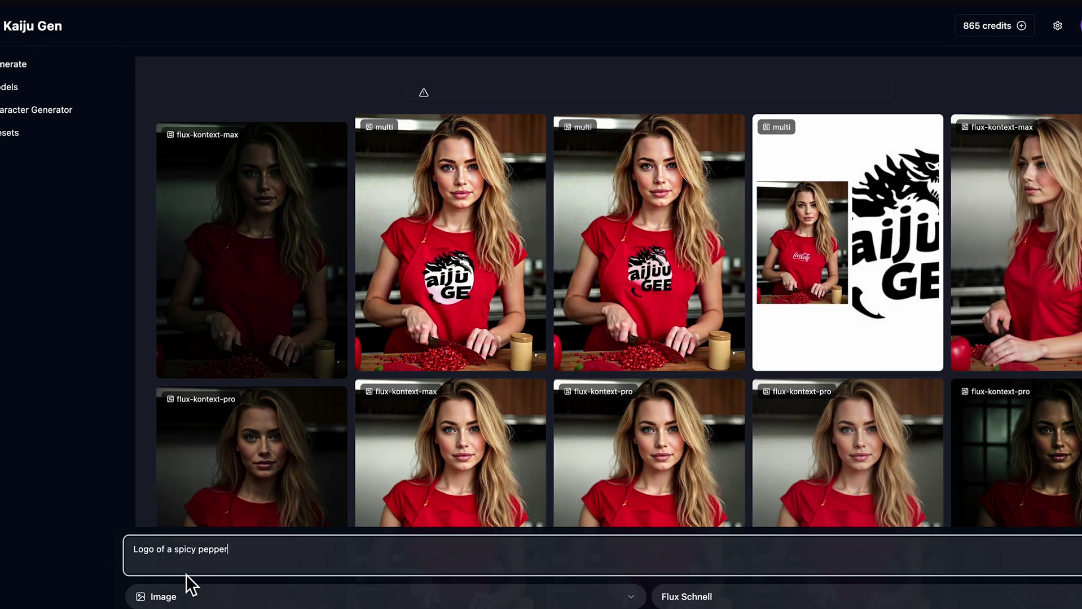
# Copy the pepper logo's link for Image 2 and view the pepper-logo apron result enlarged
pyautogui.moveTo(247, 254)
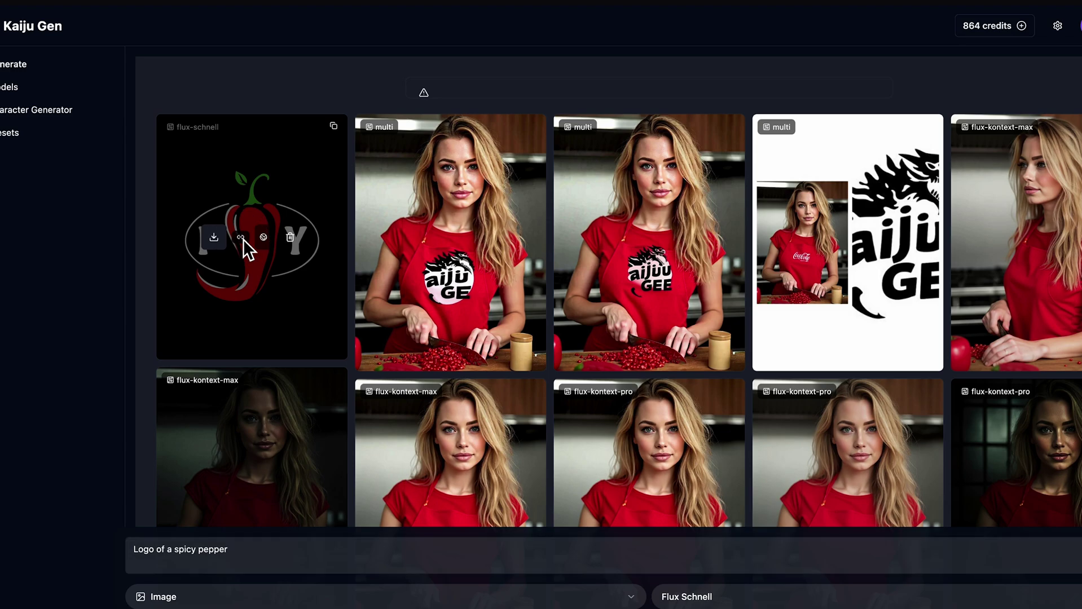
pyautogui.click(240, 238)
pyautogui.moveTo(184, 566)
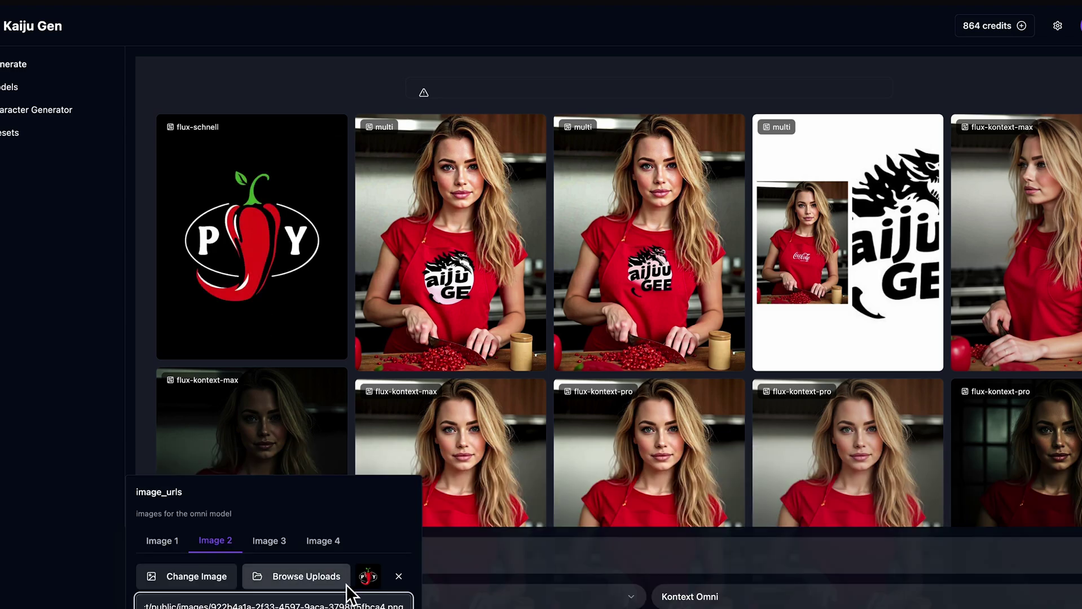
pyautogui.click(334, 234)
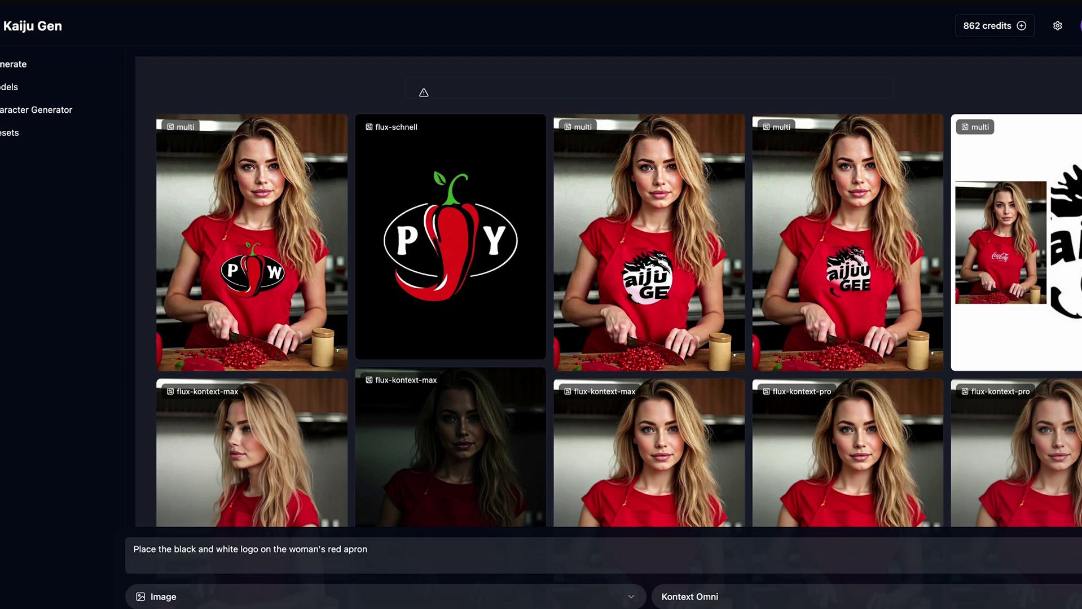
pyautogui.moveTo(325, 306)
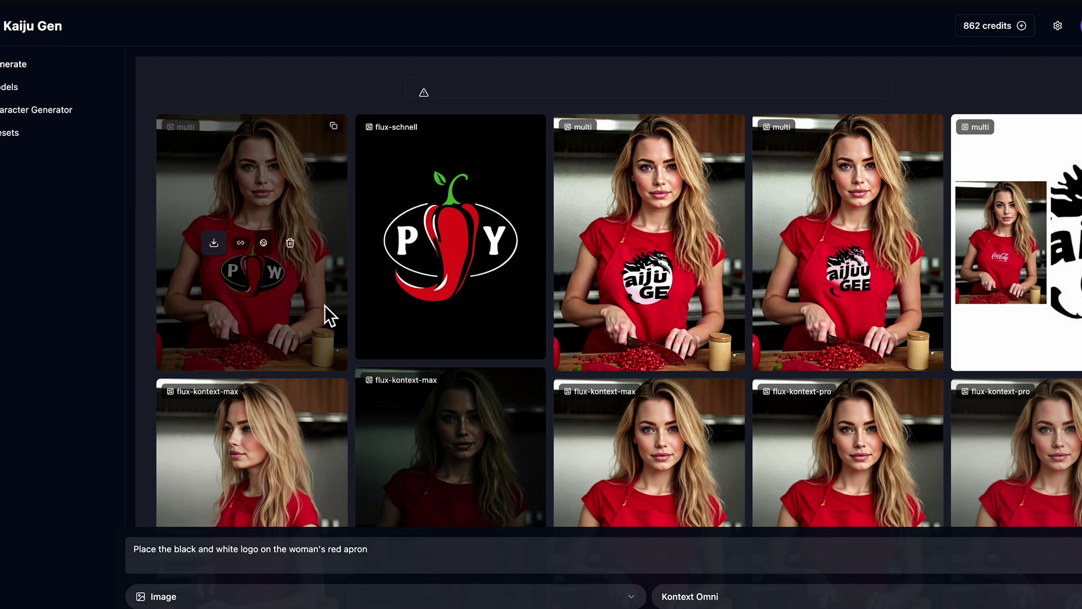
pyautogui.click(306, 326)
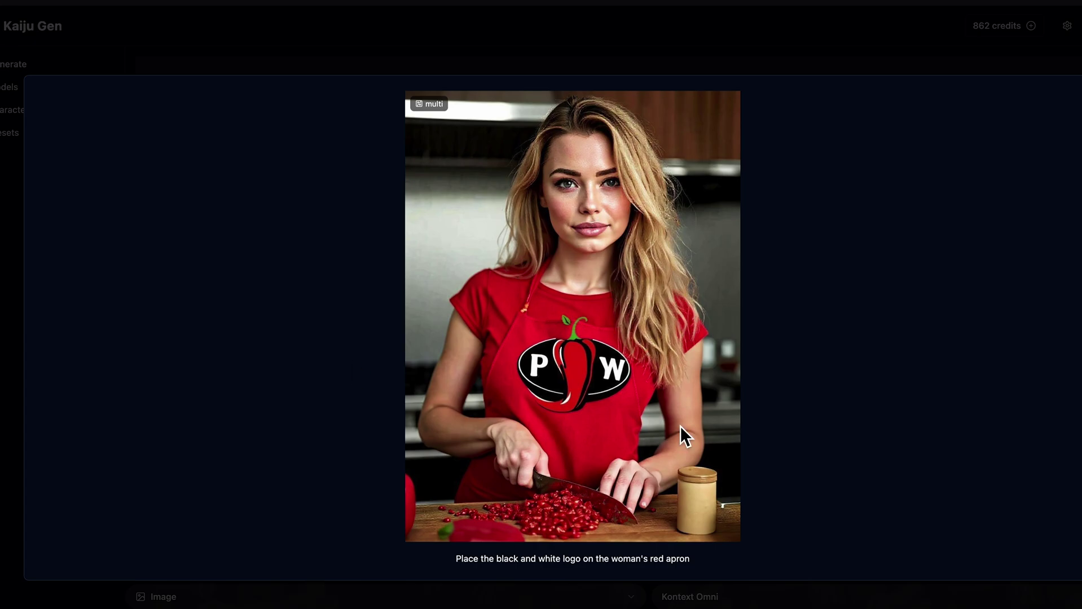